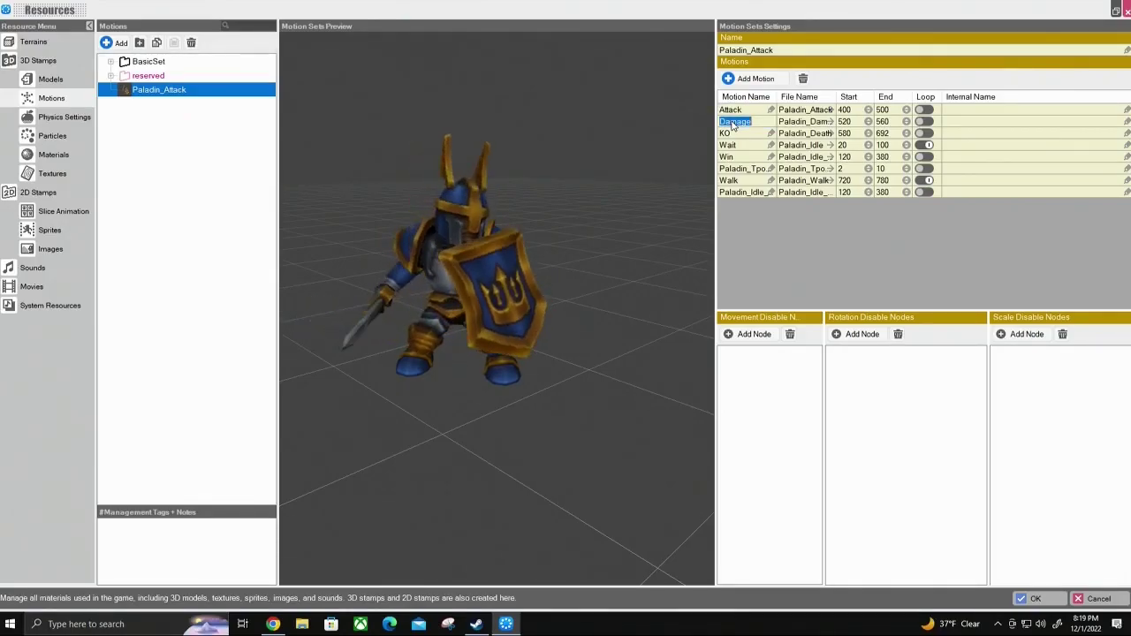
Preview the motions of the Paladin_Attack set one by one, from Attack through Walk, and recheck the Win motion.
click(733, 110)
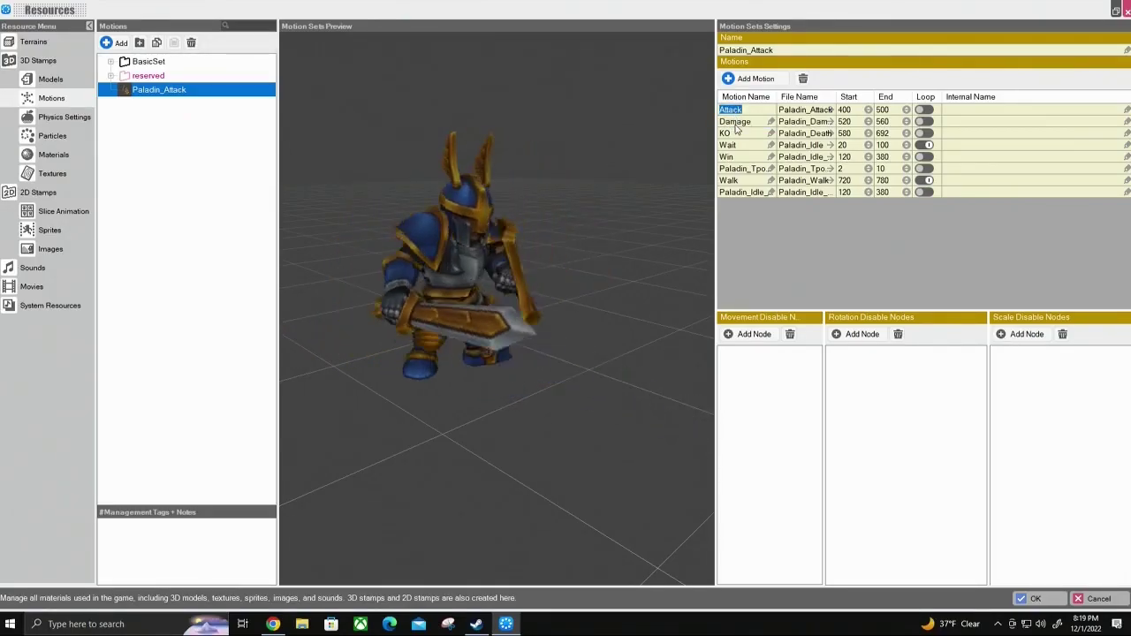
click(735, 122)
click(727, 134)
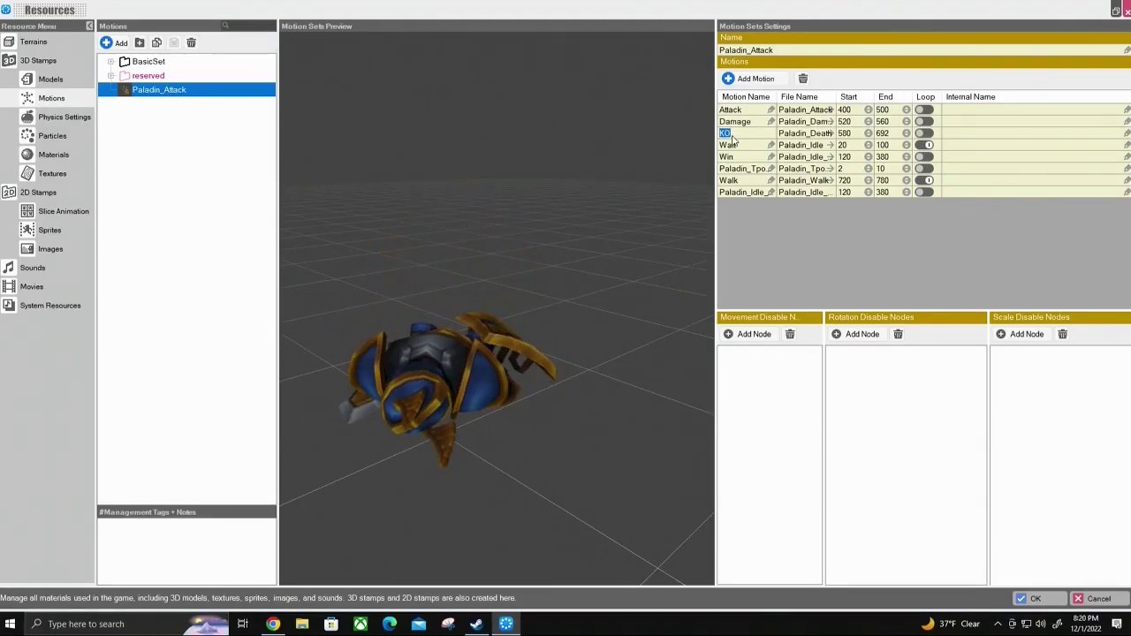
click(731, 145)
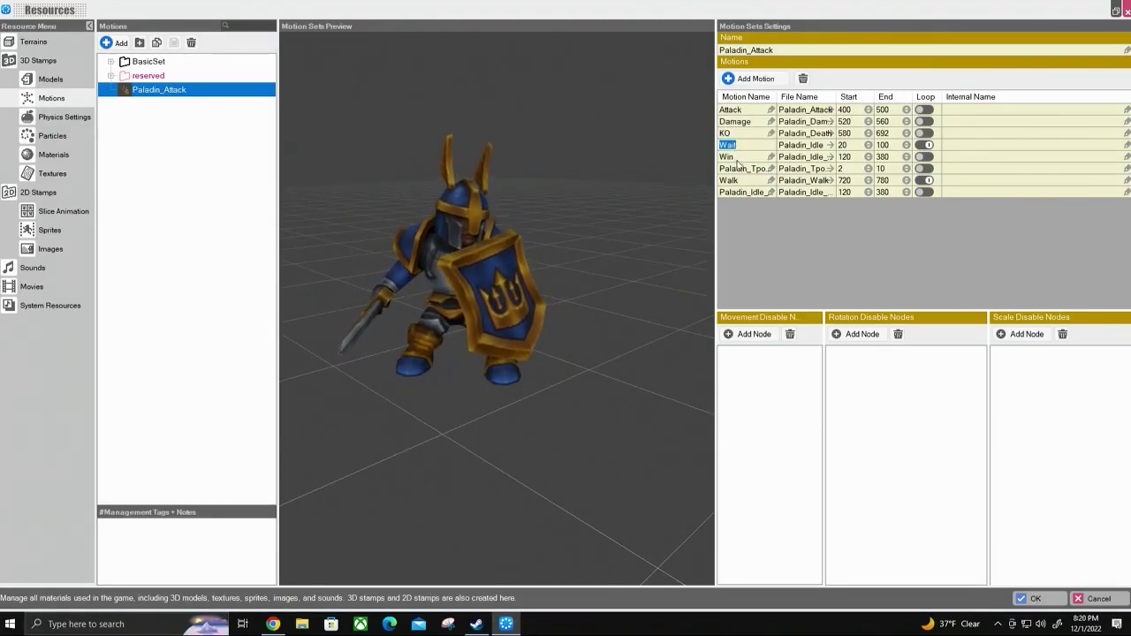
click(728, 157)
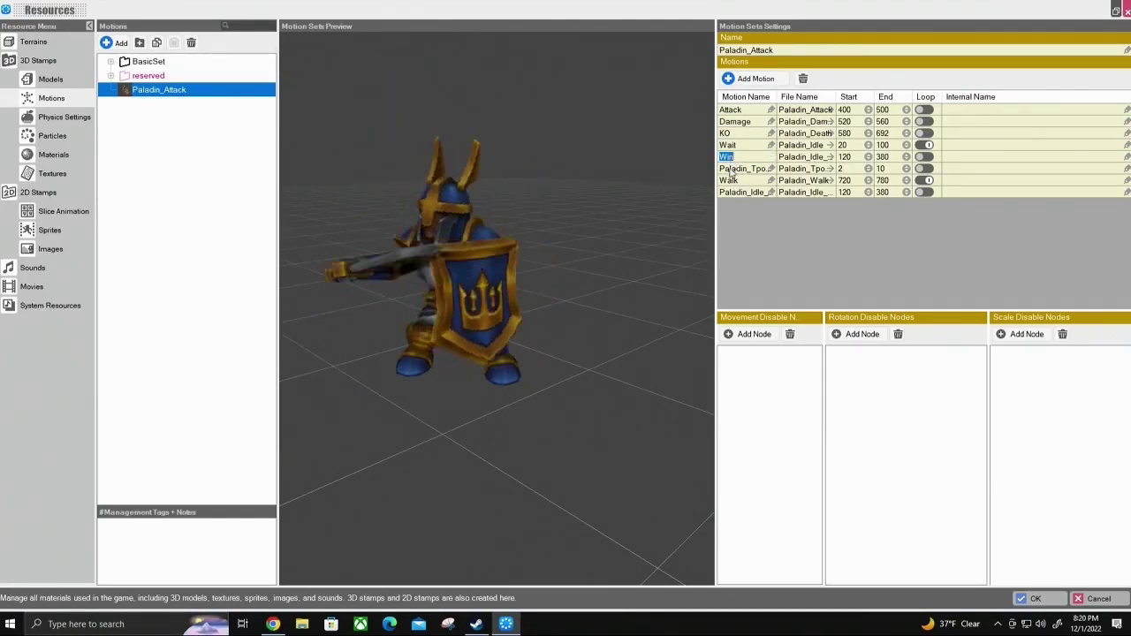
click(732, 170)
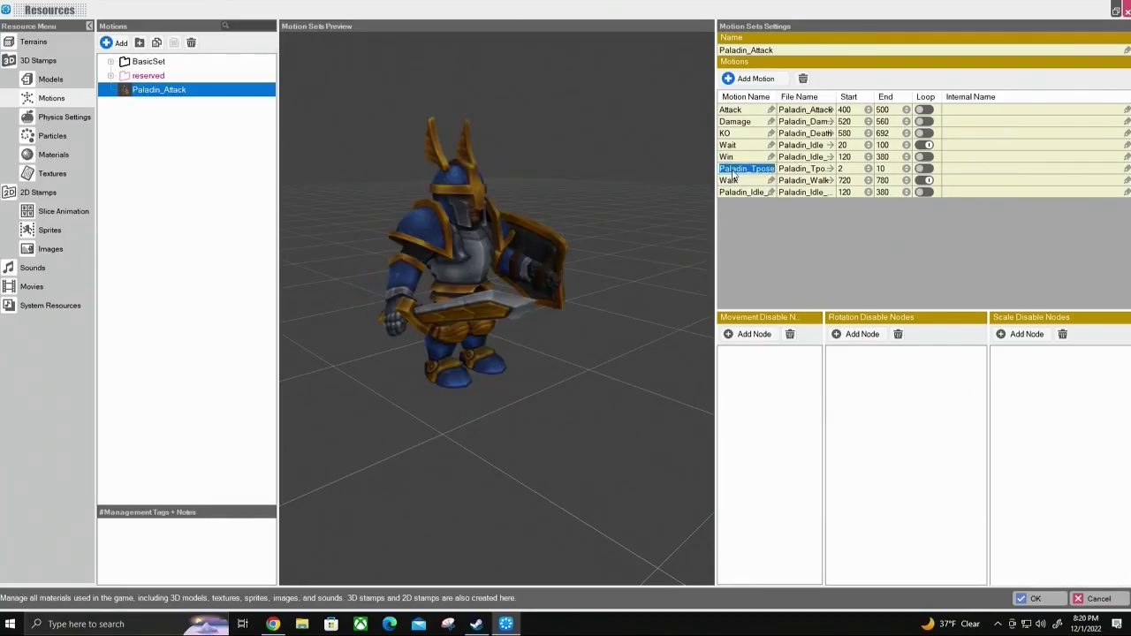
mouse_move(544, 324)
mouse_down()
mouse_move(546, 336)
mouse_move(533, 312)
mouse_move(559, 313)
mouse_move(542, 313)
mouse_up()
click(730, 181)
mouse_move(584, 283)
mouse_down()
mouse_move(565, 273)
mouse_move(594, 284)
mouse_up()
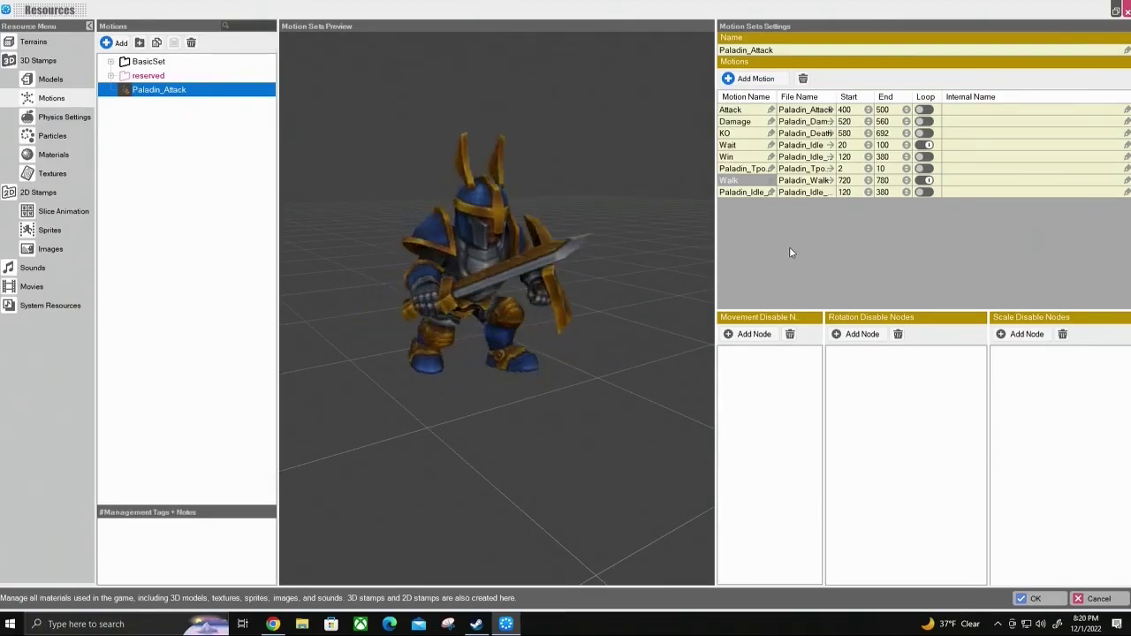
double_click(727, 157)
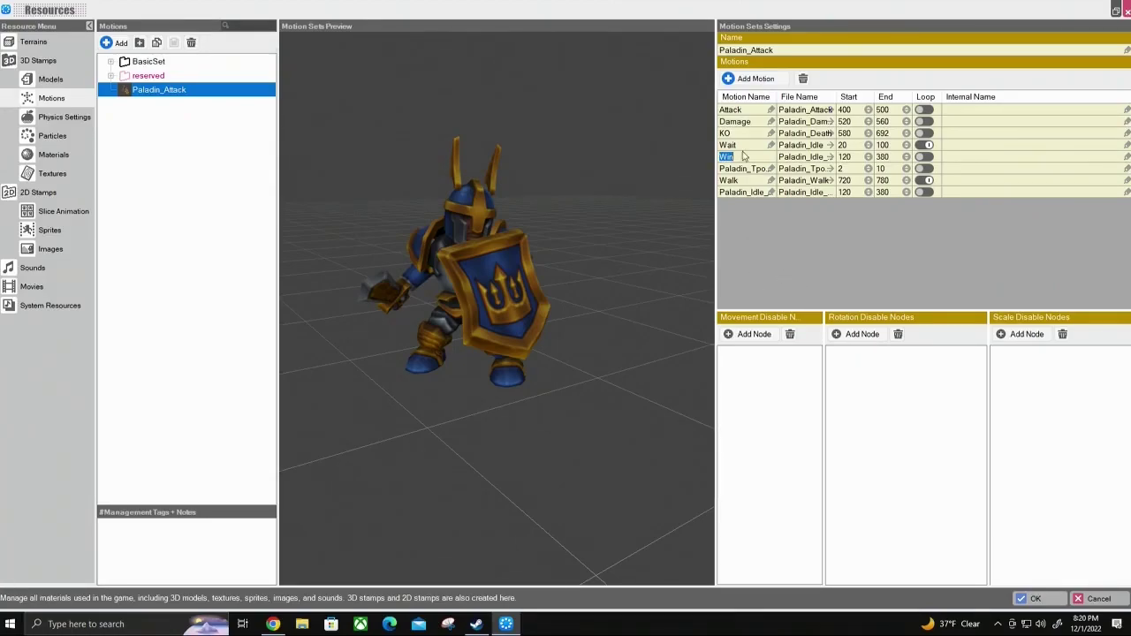
Turn on looping for the Paladin_Idle_long motion at the end of the list and set its end frame to 200.
click(742, 193)
click(925, 192)
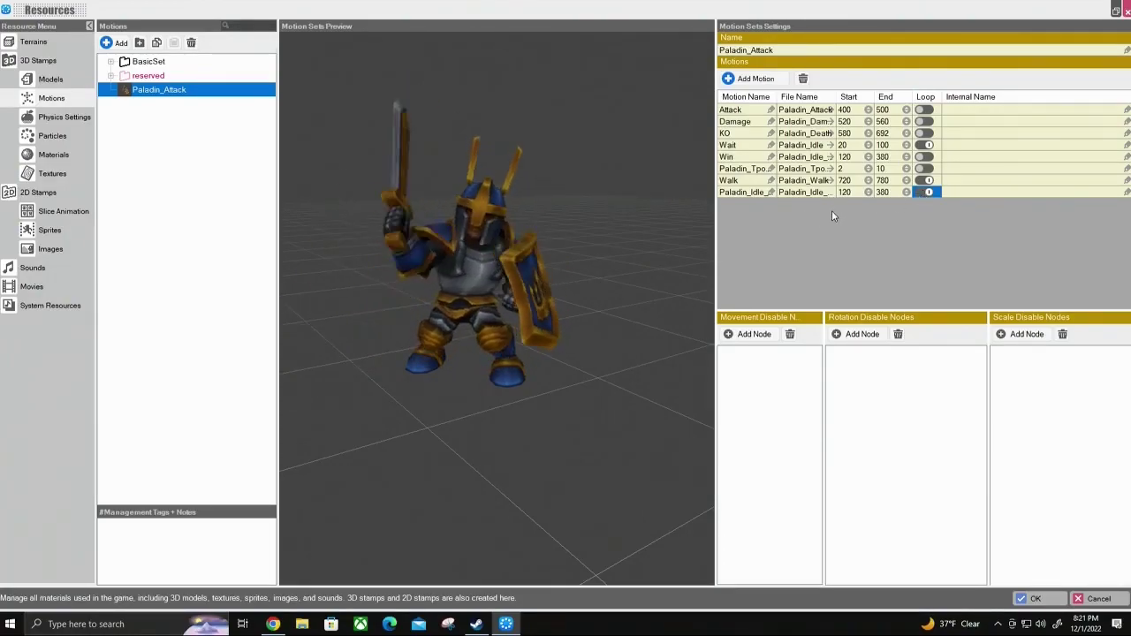
double_click(887, 191)
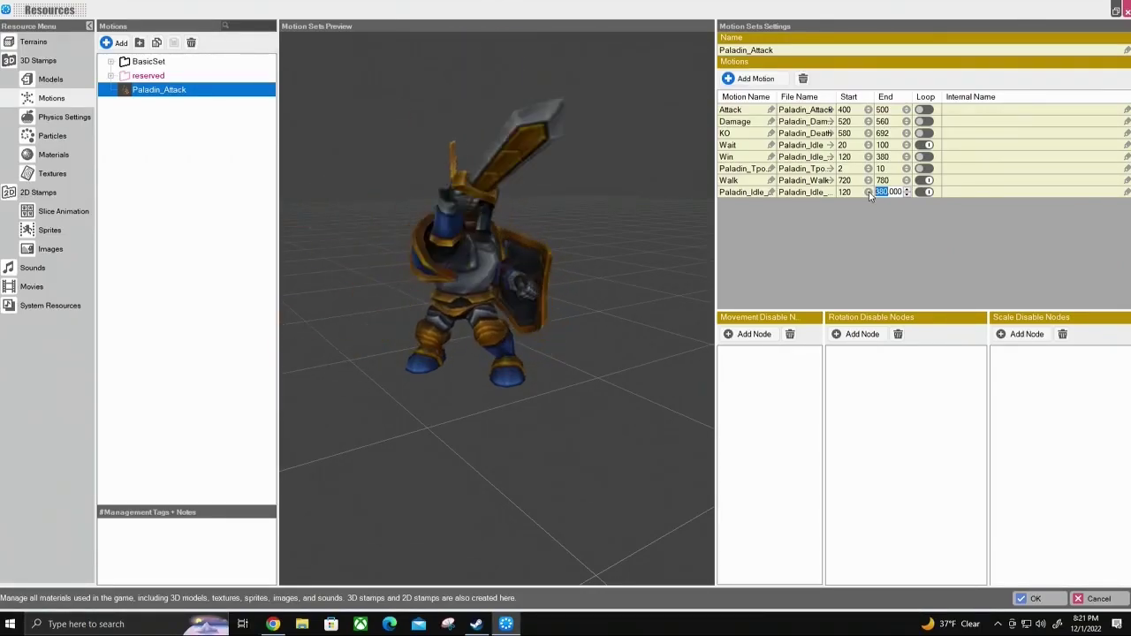
text(200)
key(Return)
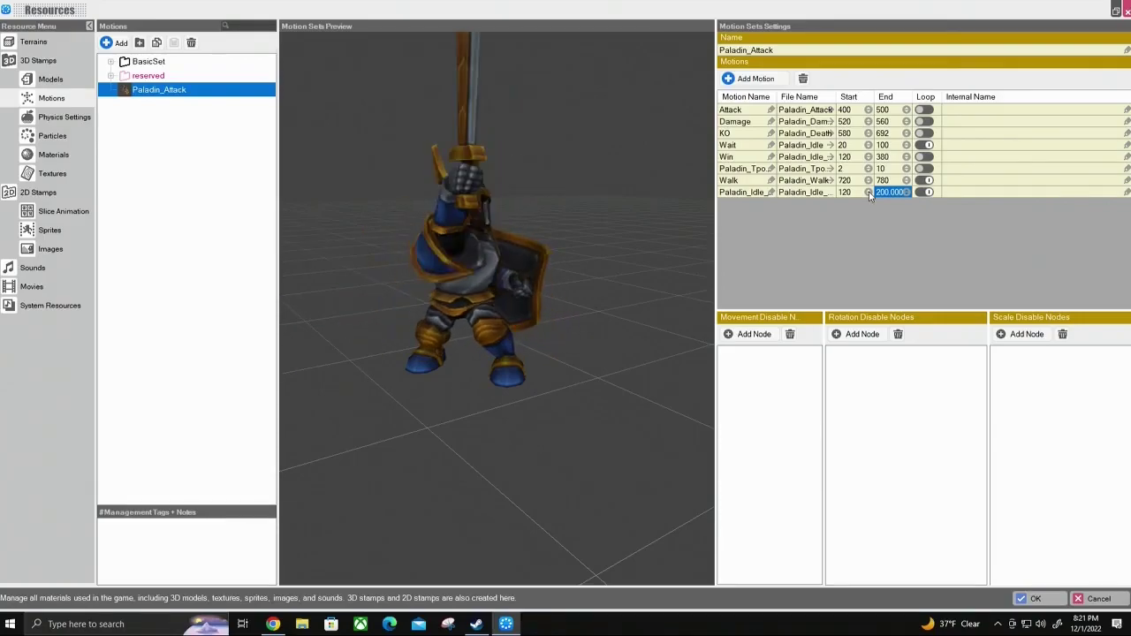
Turn off looping for the shortened Paladin_Idle_long motion and rename it "skill".
click(922, 193)
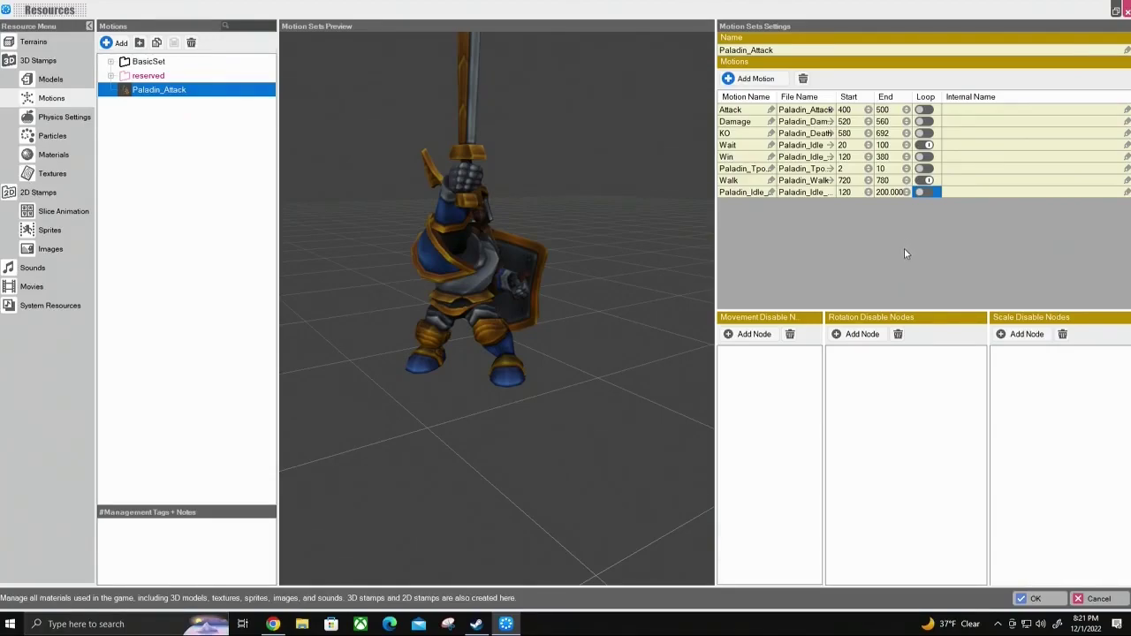
click(751, 192)
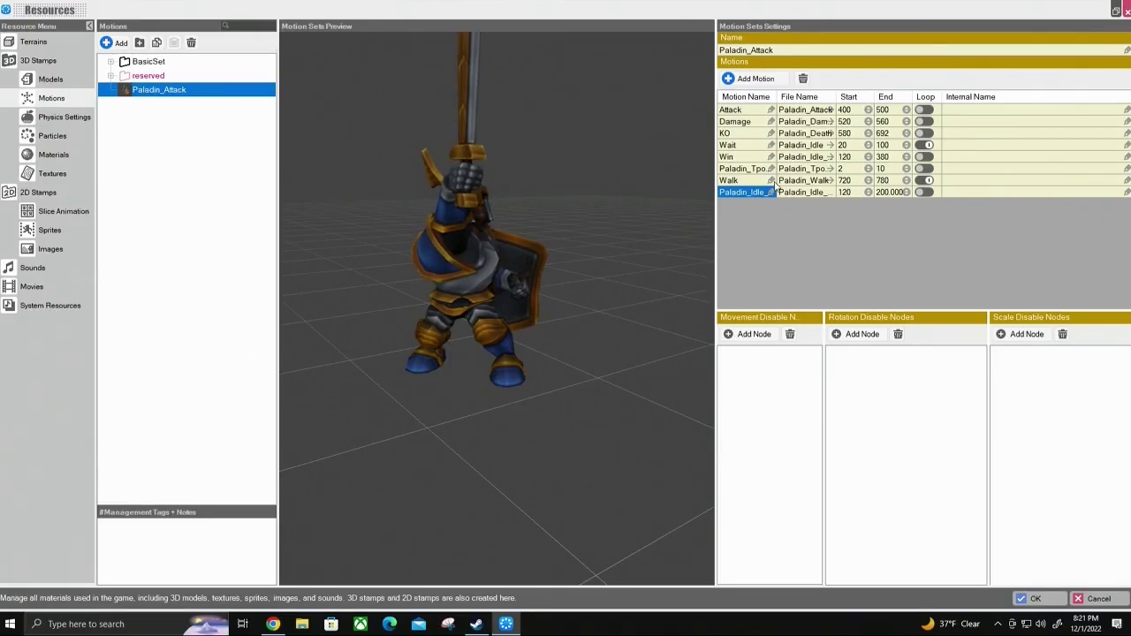
text(skill)
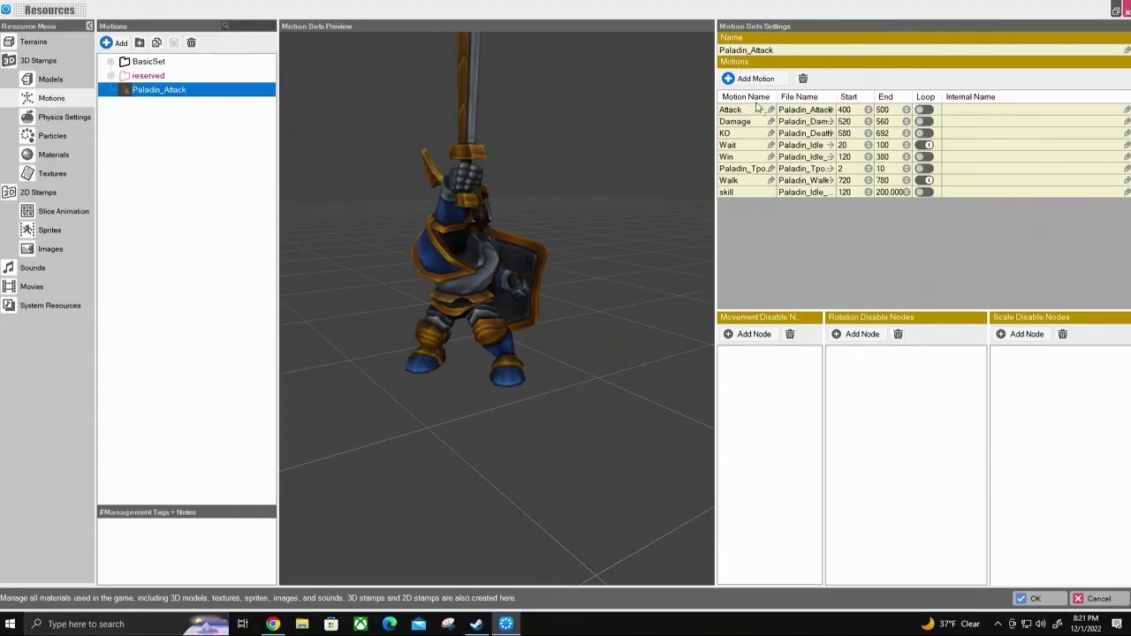
Add another motion to the Paladin_Attack set from the Paladin_Idle_long model and dismiss the notice.
click(739, 79)
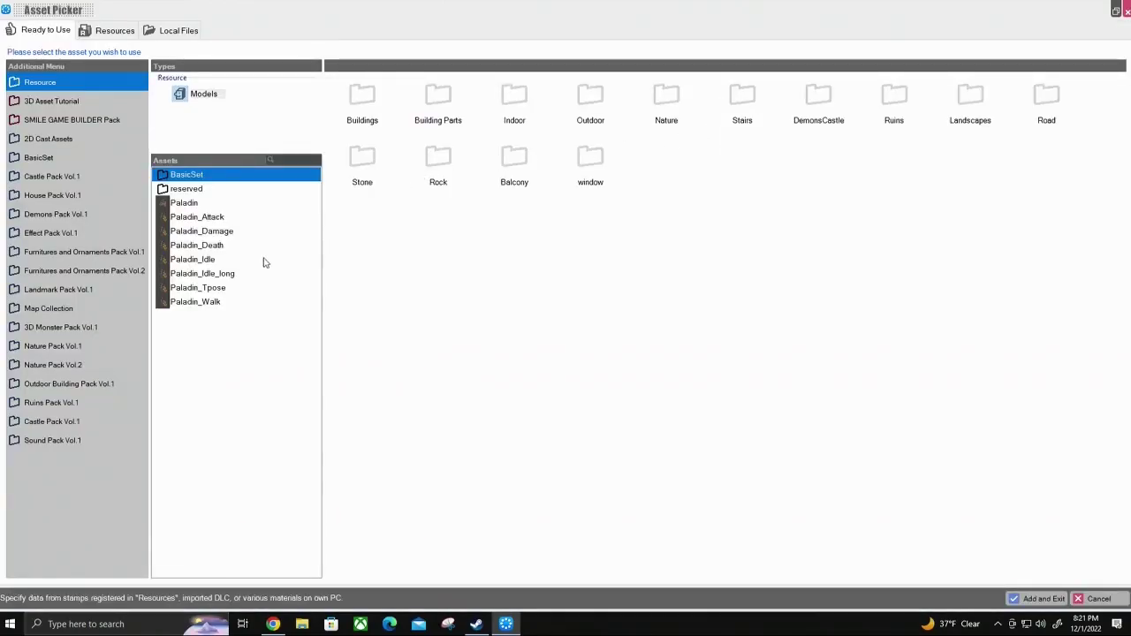
click(223, 275)
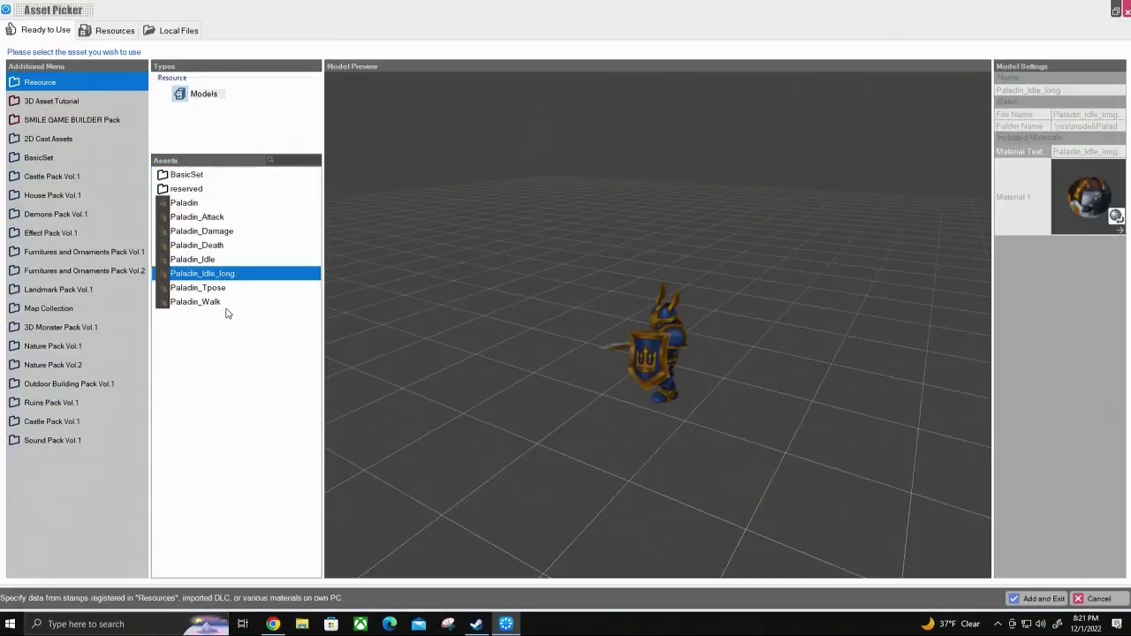
click(1030, 601)
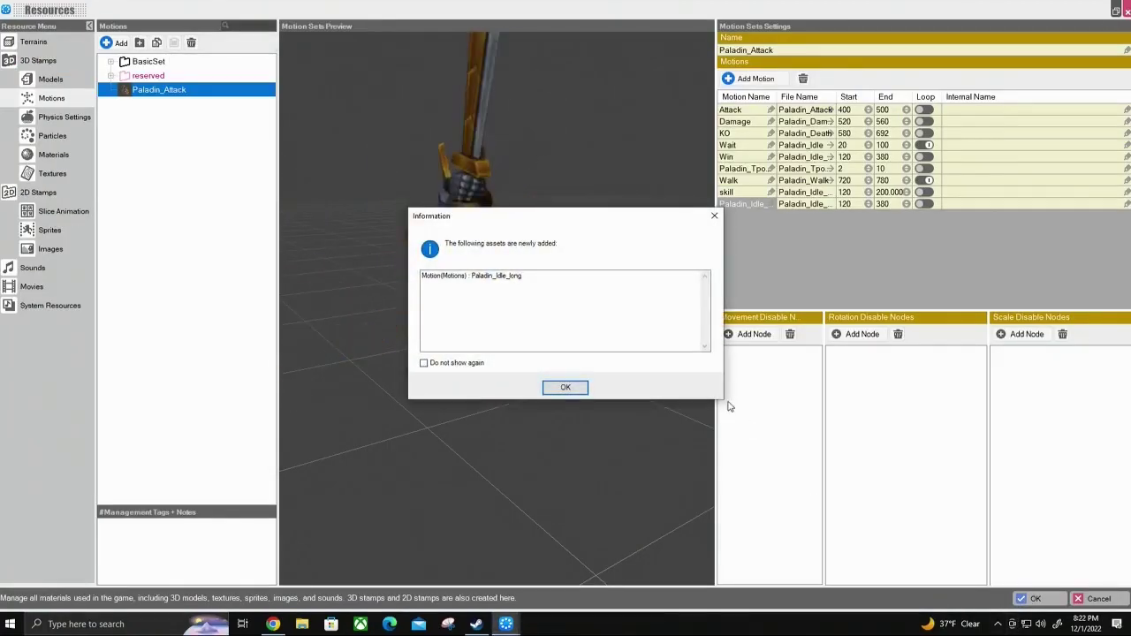
click(566, 392)
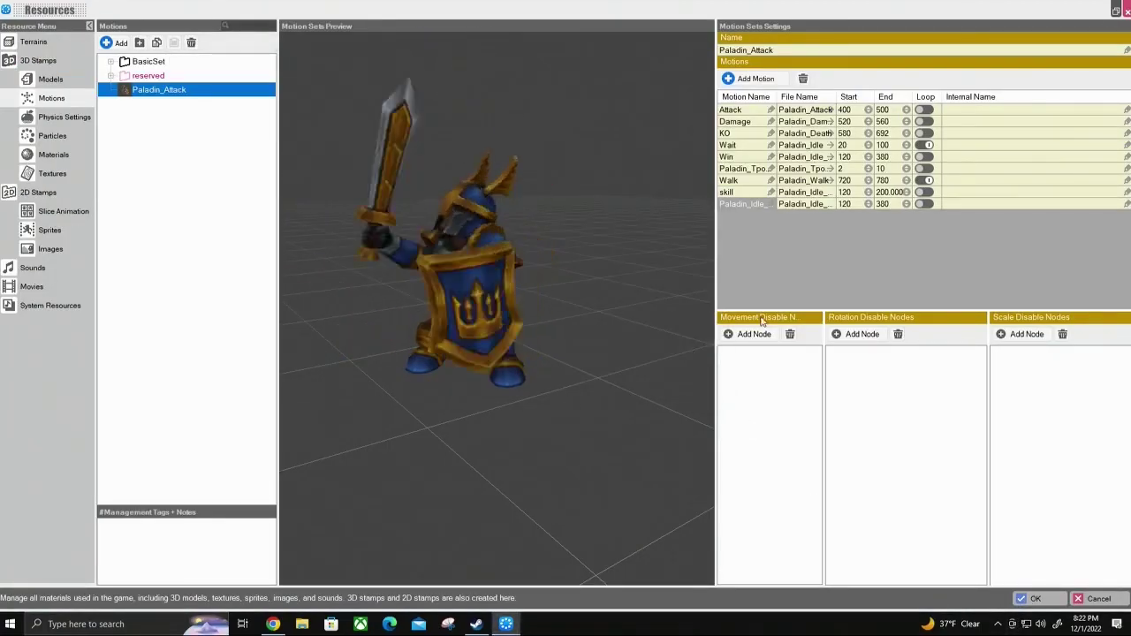
Set the start frame of the new Paladin_Idle_long motion to 200 and turn on its looping.
double_click(845, 204)
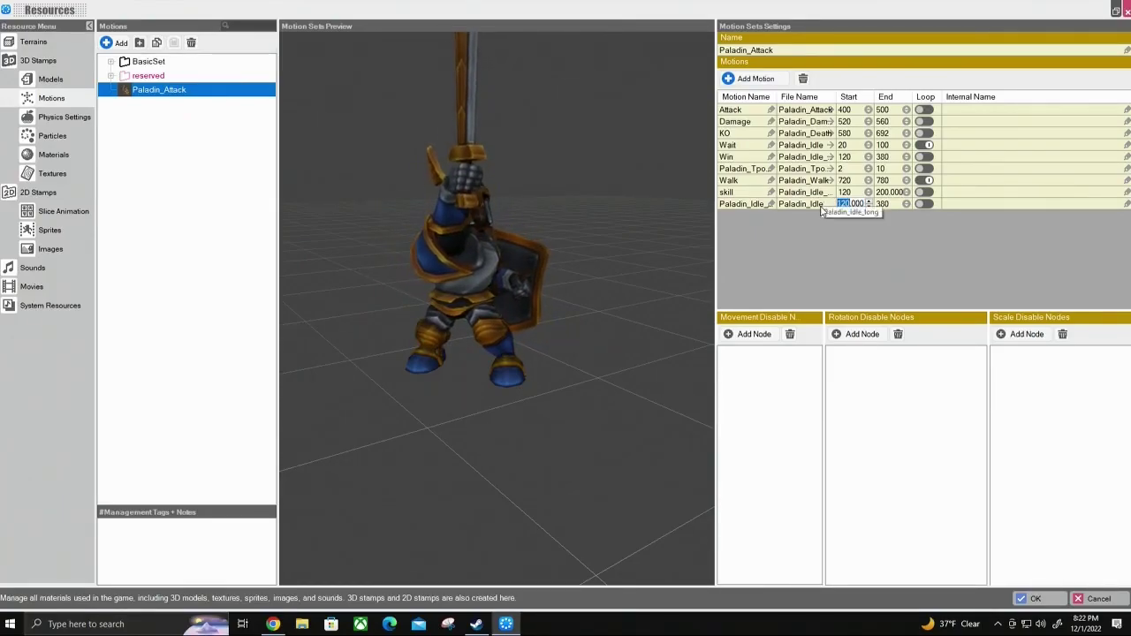
text(200)
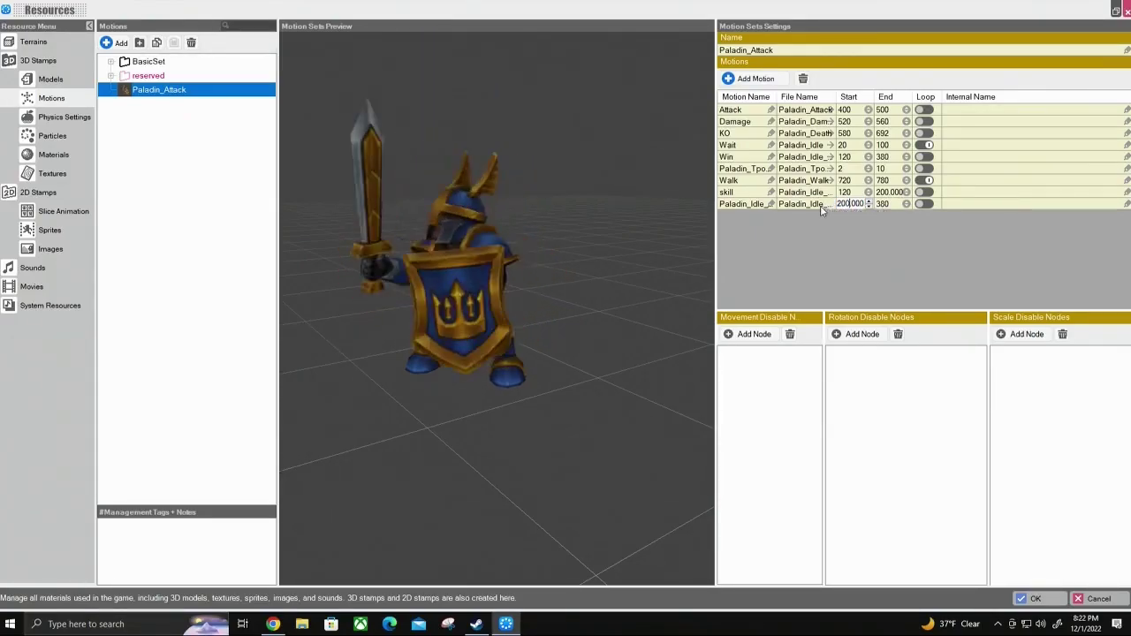
key(Return)
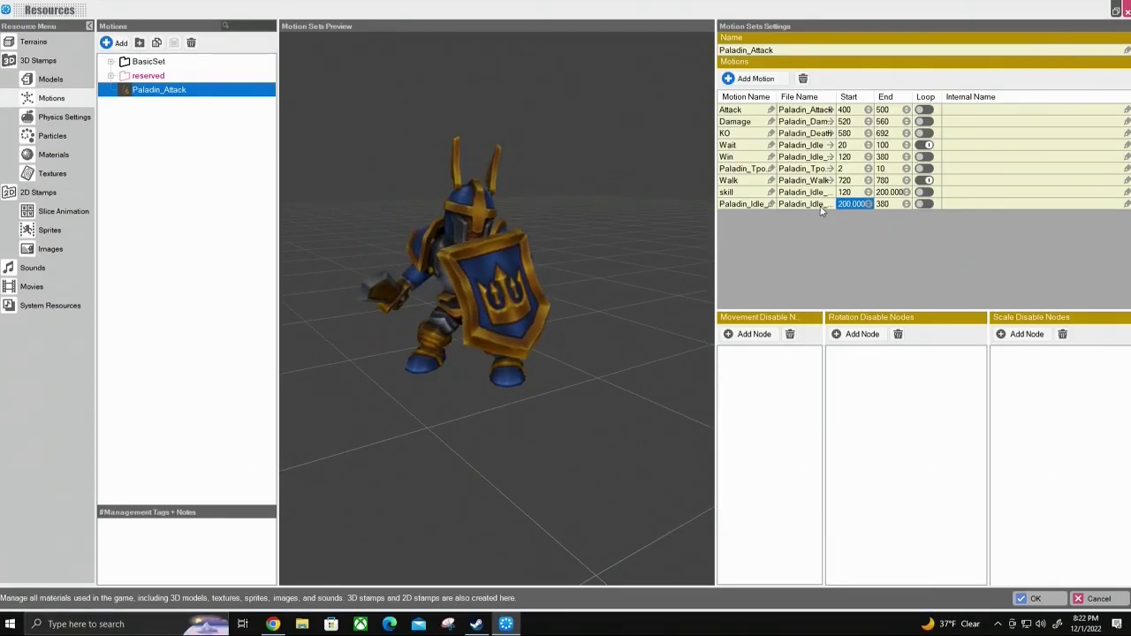
click(925, 203)
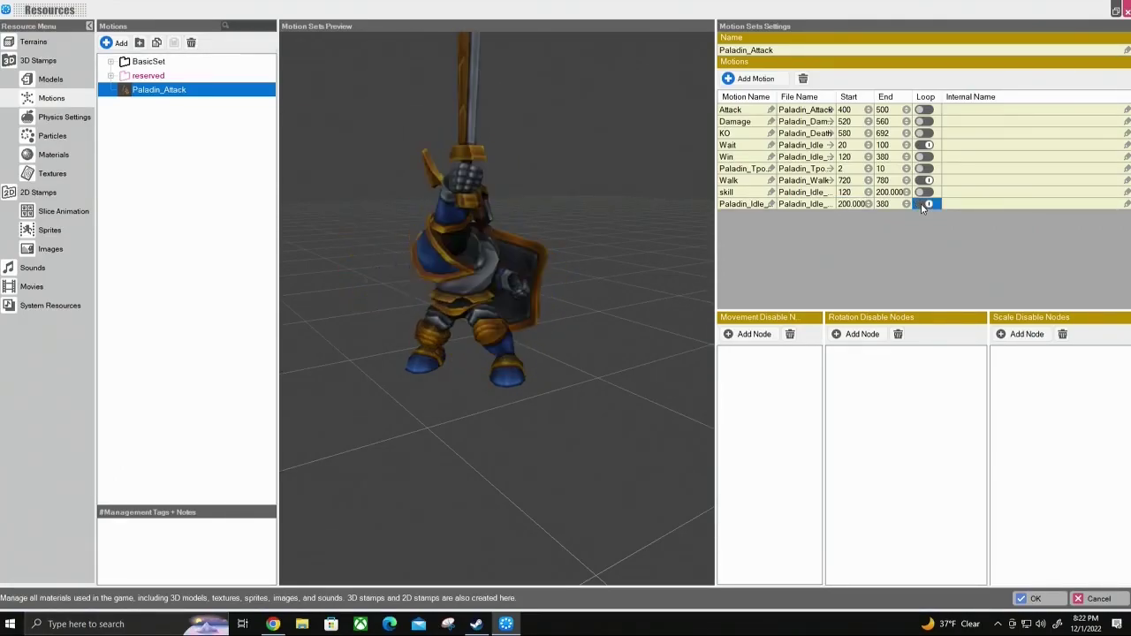
Try a start frame of 230 for the looping Paladin_Idle_long motion.
click(845, 204)
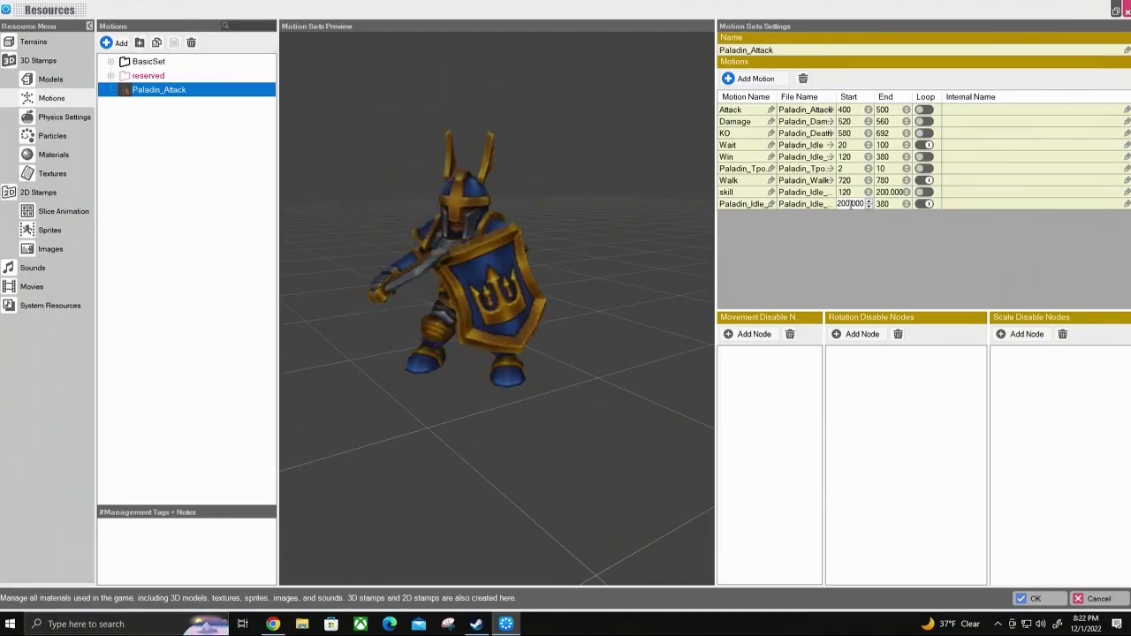
key(BackSpace)
key(BackSpace)
text(3)
key(Return)
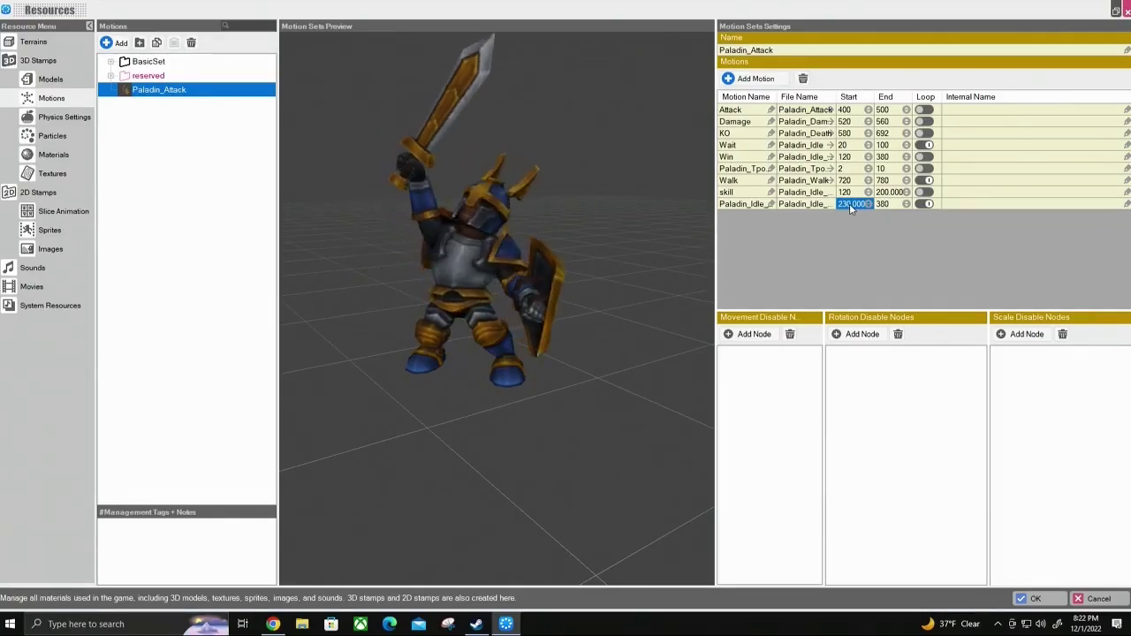
Try a start frame of 270 for the Paladin_Idle_long motion.
click(849, 203)
click(845, 204)
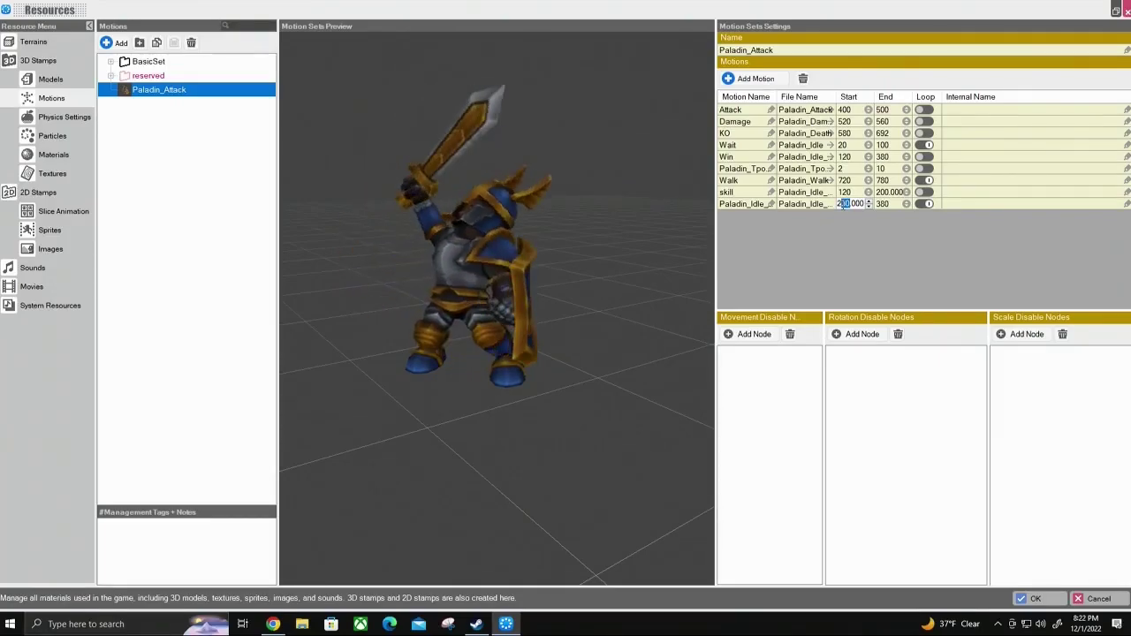
key(BackSpace)
text(70)
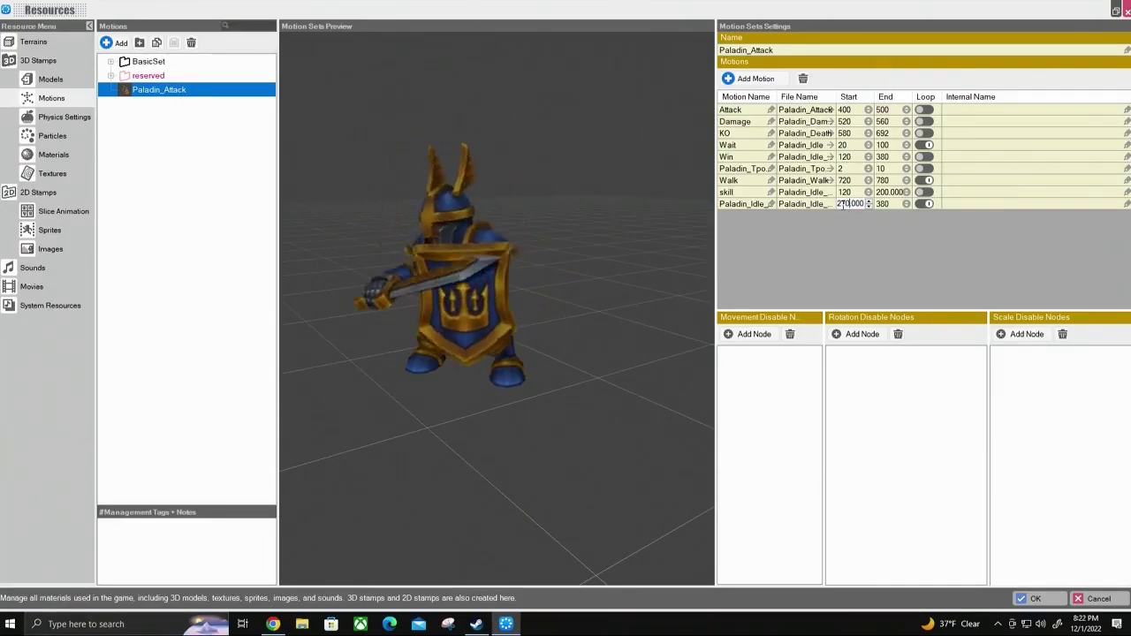
double_click(843, 204)
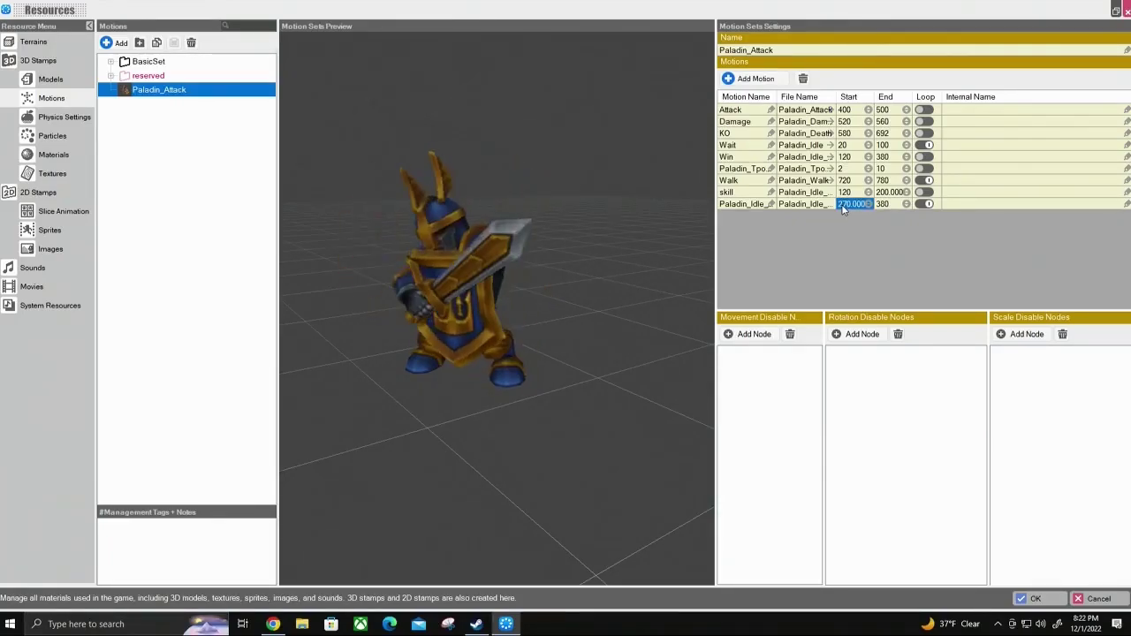
Set the start frame of the Paladin_Idle_long motion to 260 and turn off its looping.
click(845, 204)
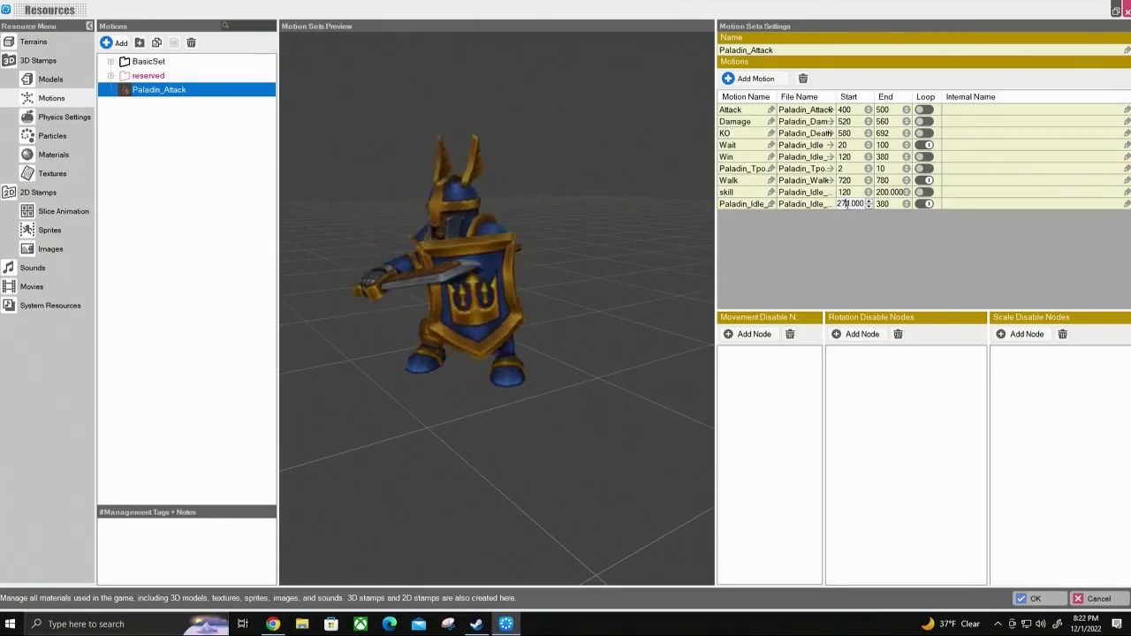
key(BackSpace)
text(6)
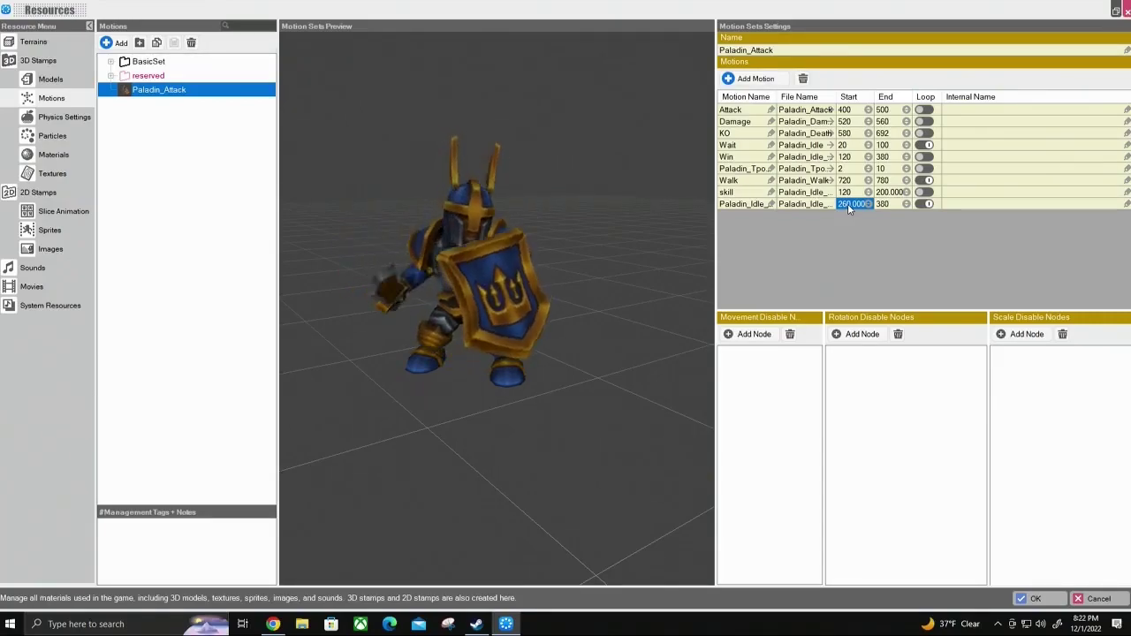
click(925, 204)
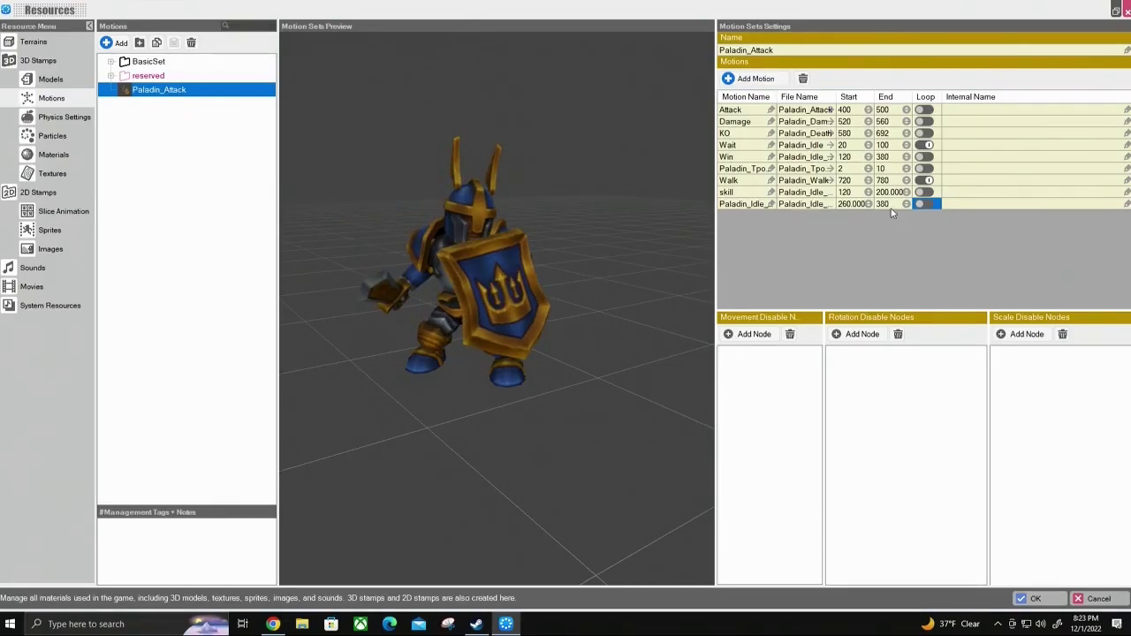
Rename the Paladin_Idle_long motion that starts at frame 260 to "skill_2".
double_click(745, 205)
click(753, 205)
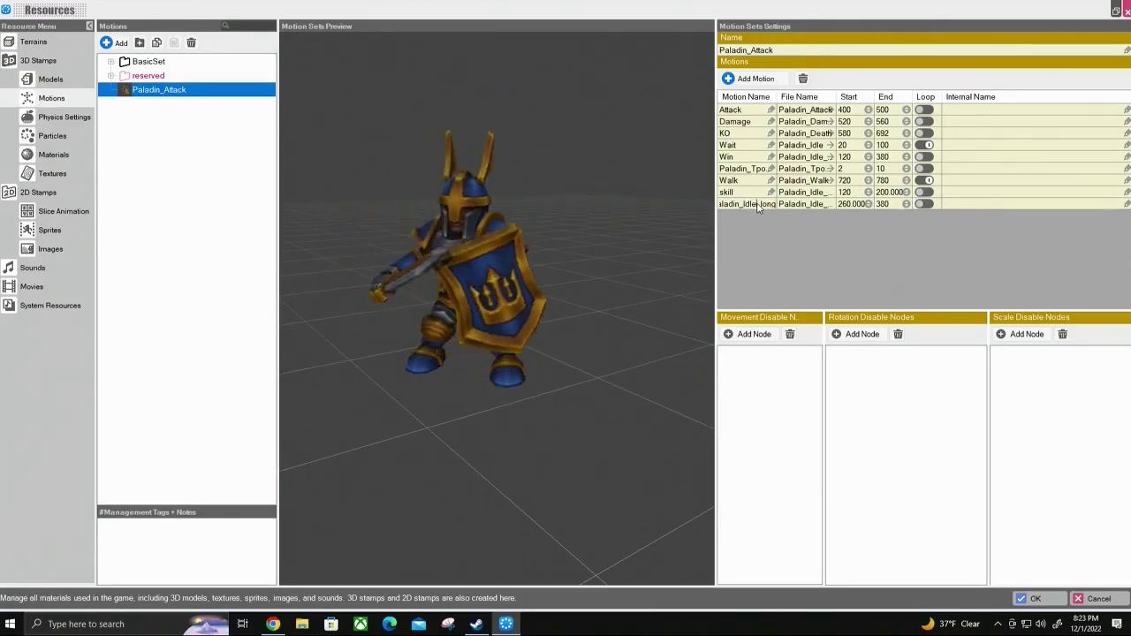
text(ski)
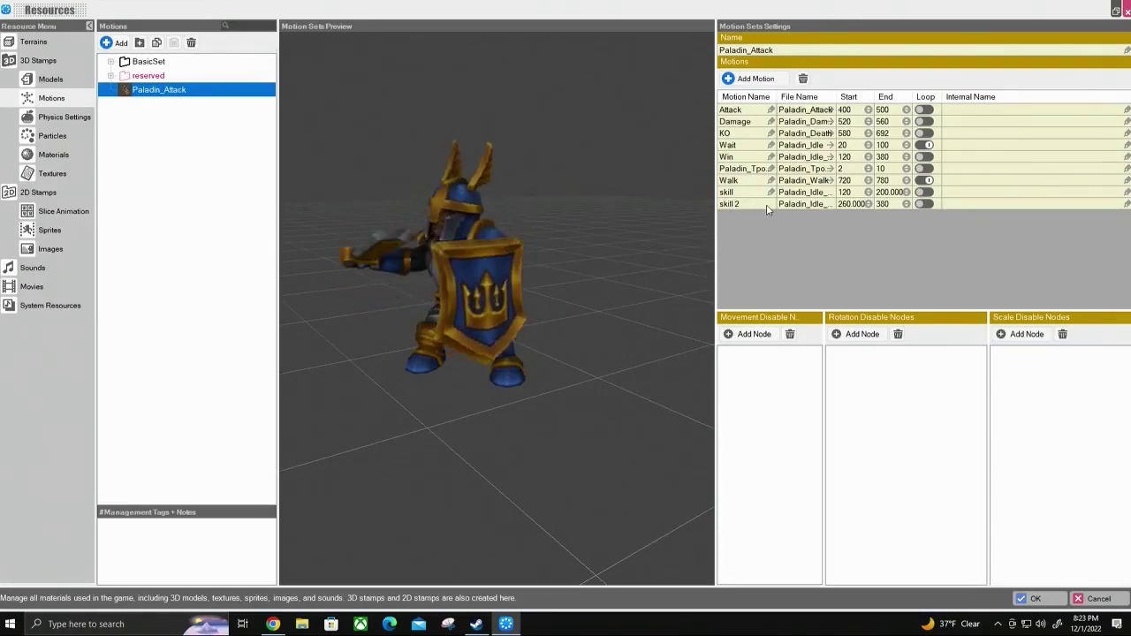
text(ll_2)
key(Return)
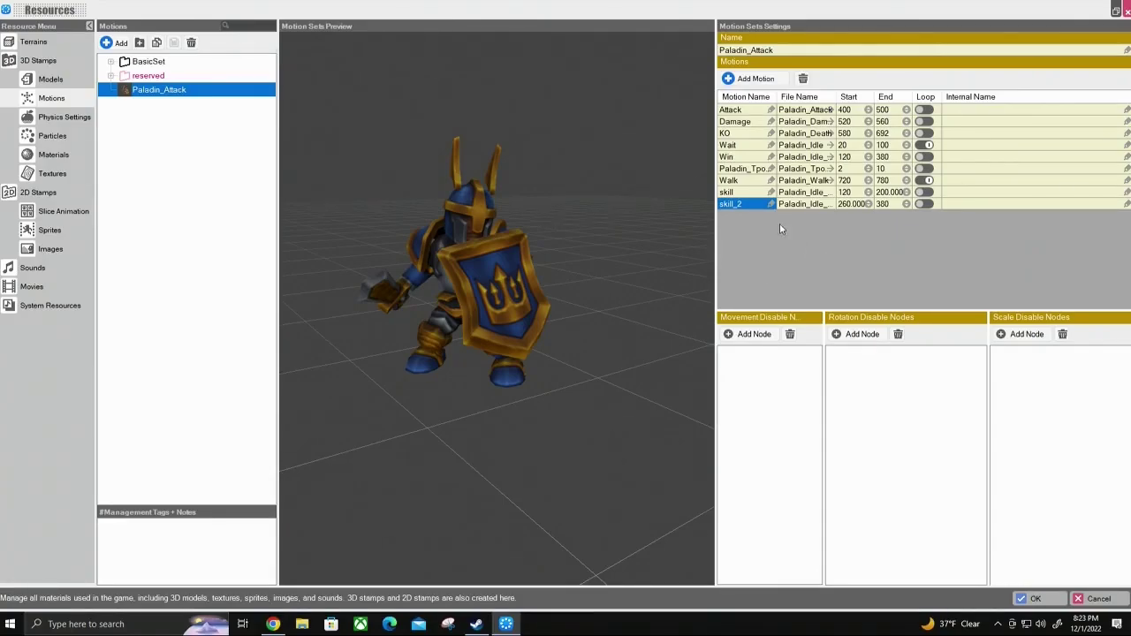
Add another Paladin_Idle_long motion to the Paladin_Attack set and set its start frame to 260.
click(739, 80)
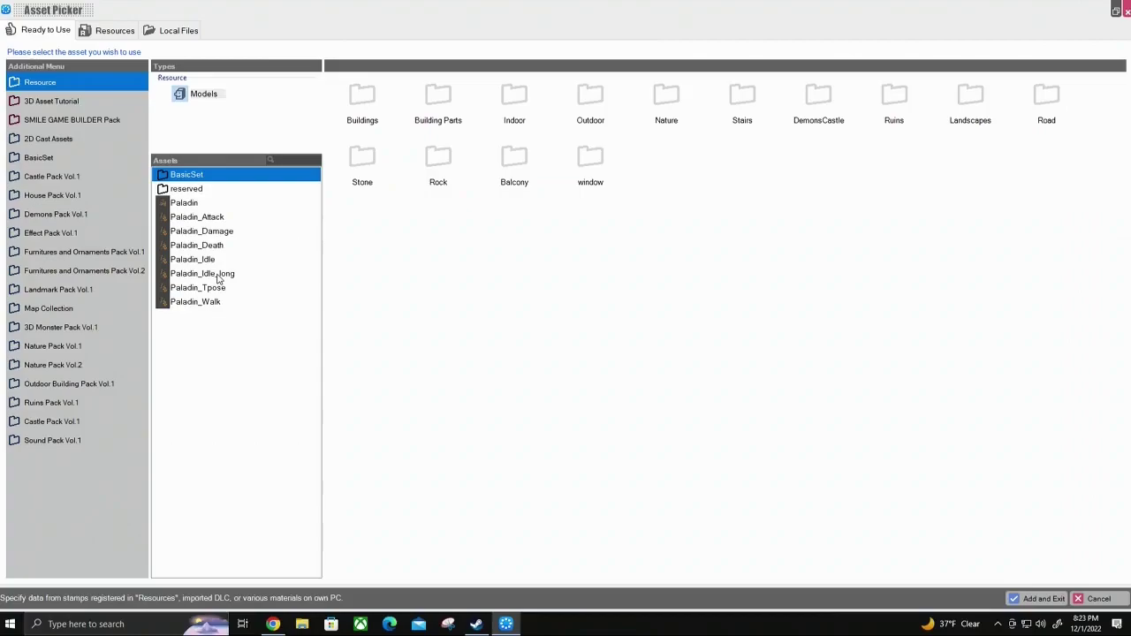
click(221, 275)
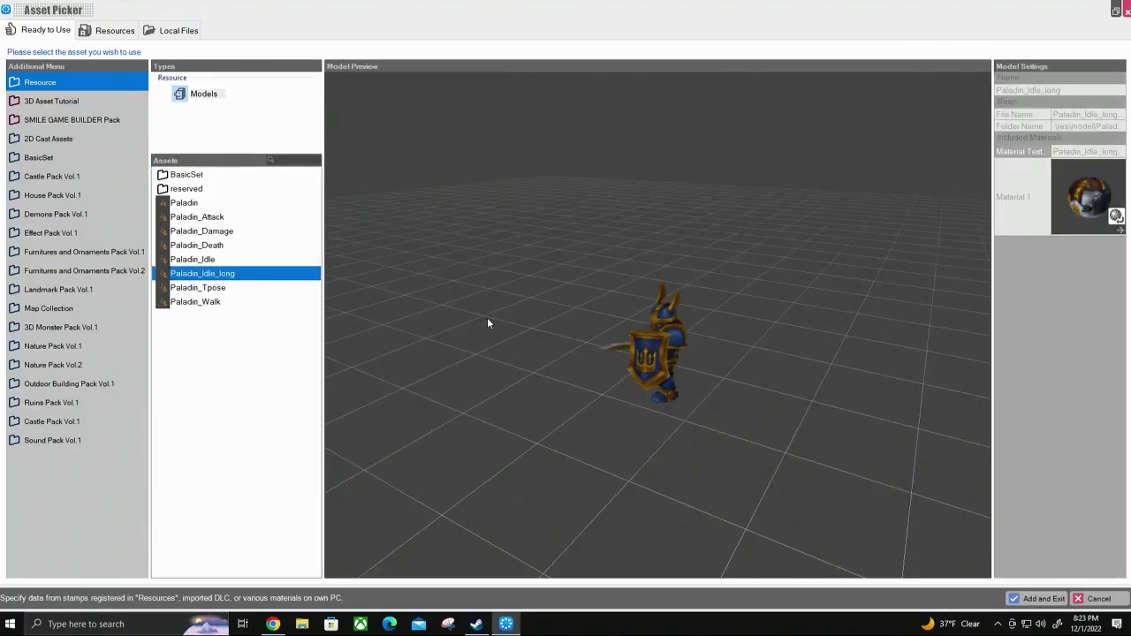
click(1036, 599)
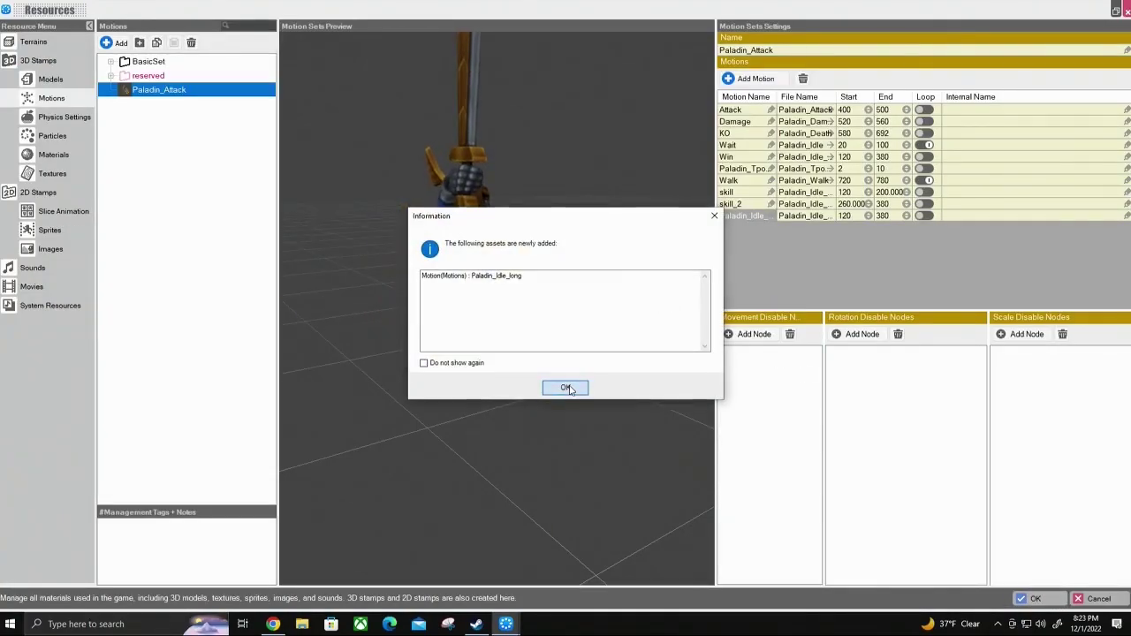
click(567, 387)
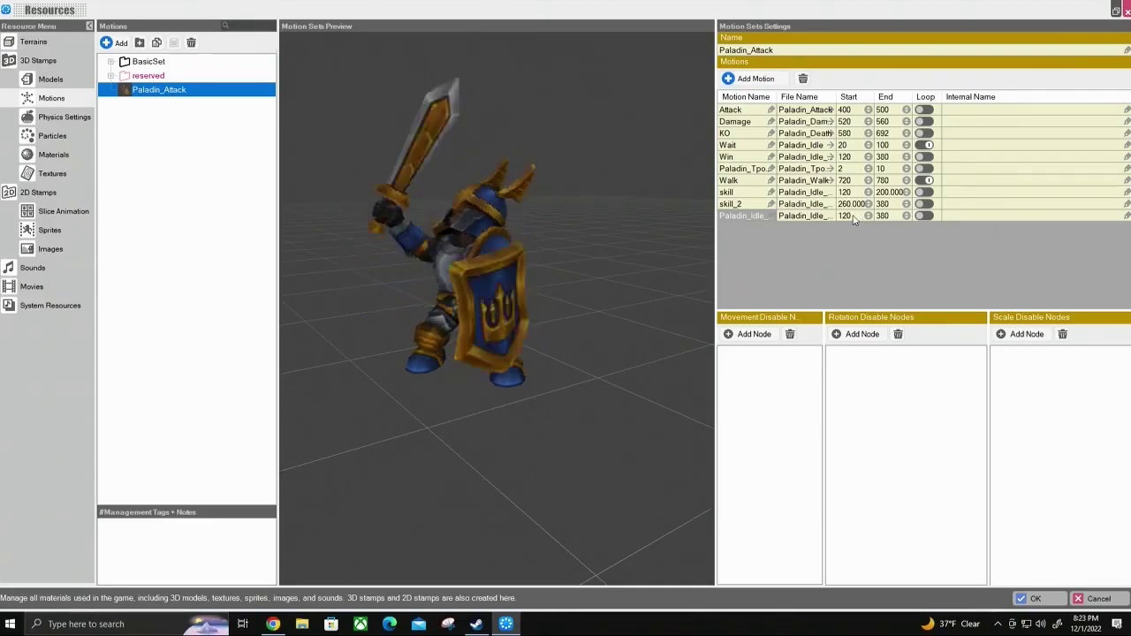
double_click(852, 216)
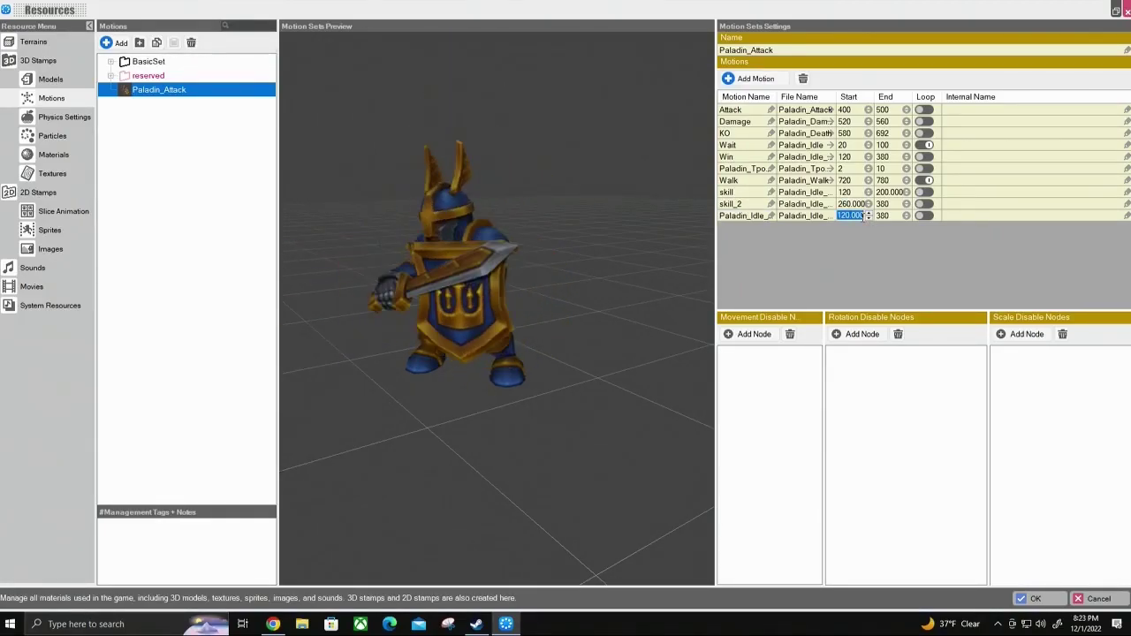
text(260)
key(Return)
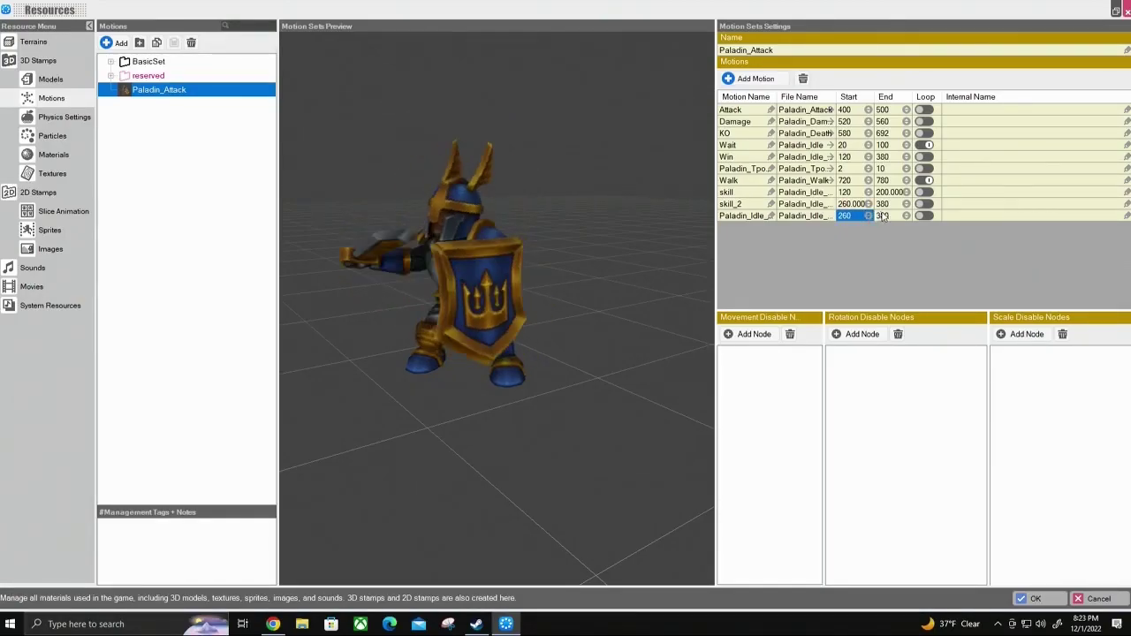
Try an end frame of 265 for the new Paladin_Idle_long motion and toggle its looping on and off.
click(887, 217)
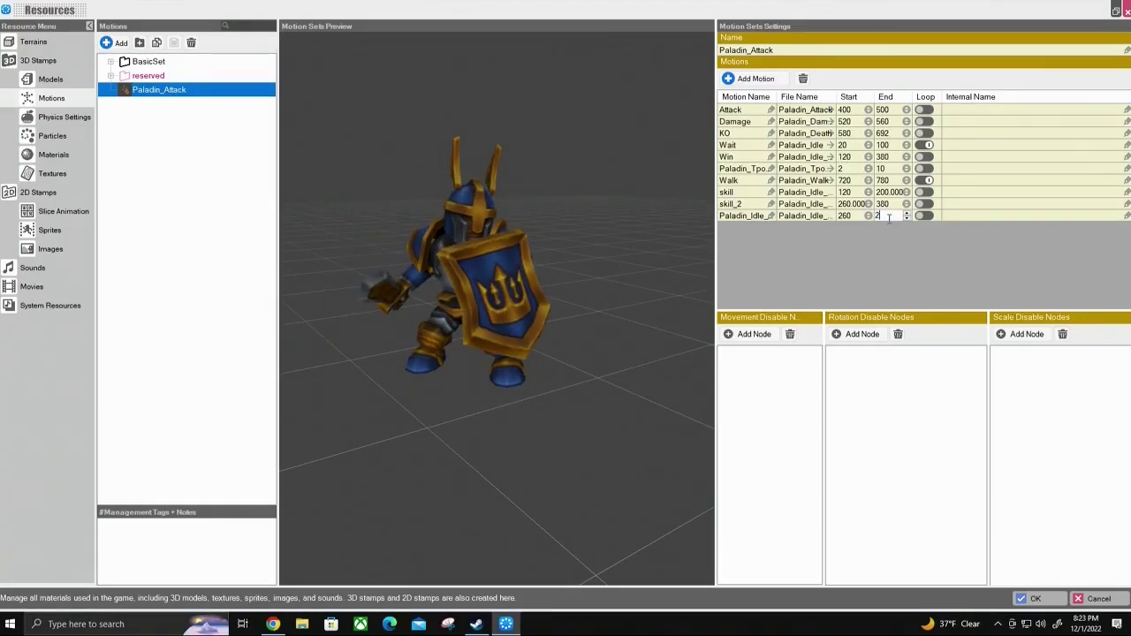
key(Return)
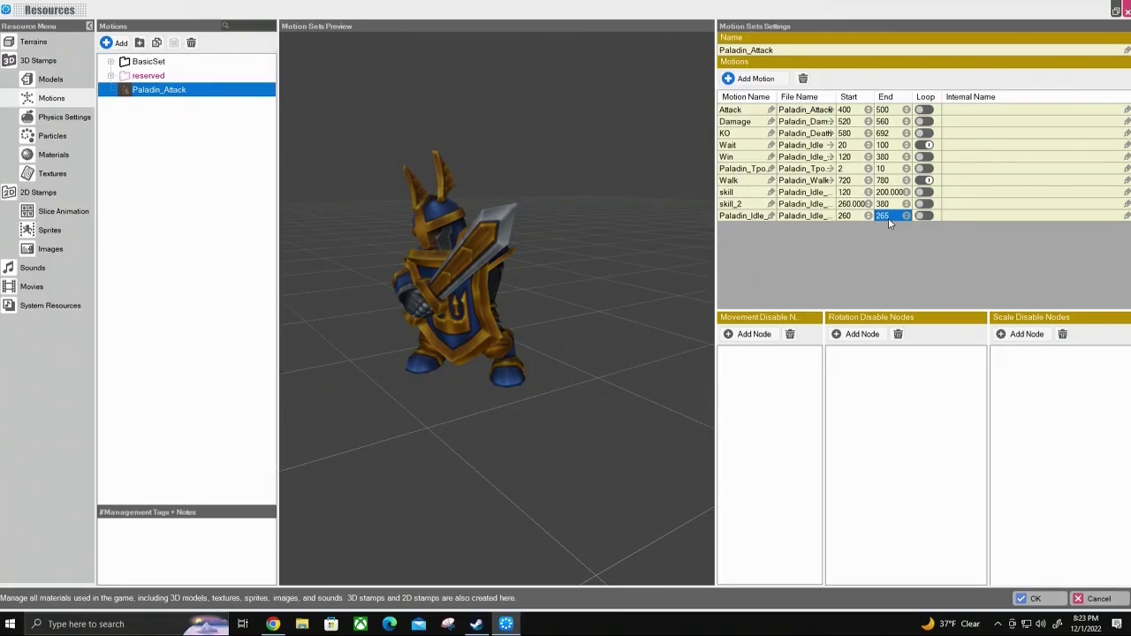
click(924, 217)
click(924, 217)
Try an end frame of 300 for the Paladin_Idle_long motion, looping it briefly to preview the range.
click(887, 217)
click(889, 217)
mouse_move(884, 216)
mouse_down()
mouse_move(873, 217)
mouse_move(889, 216)
mouse_up()
text(300)
key(Return)
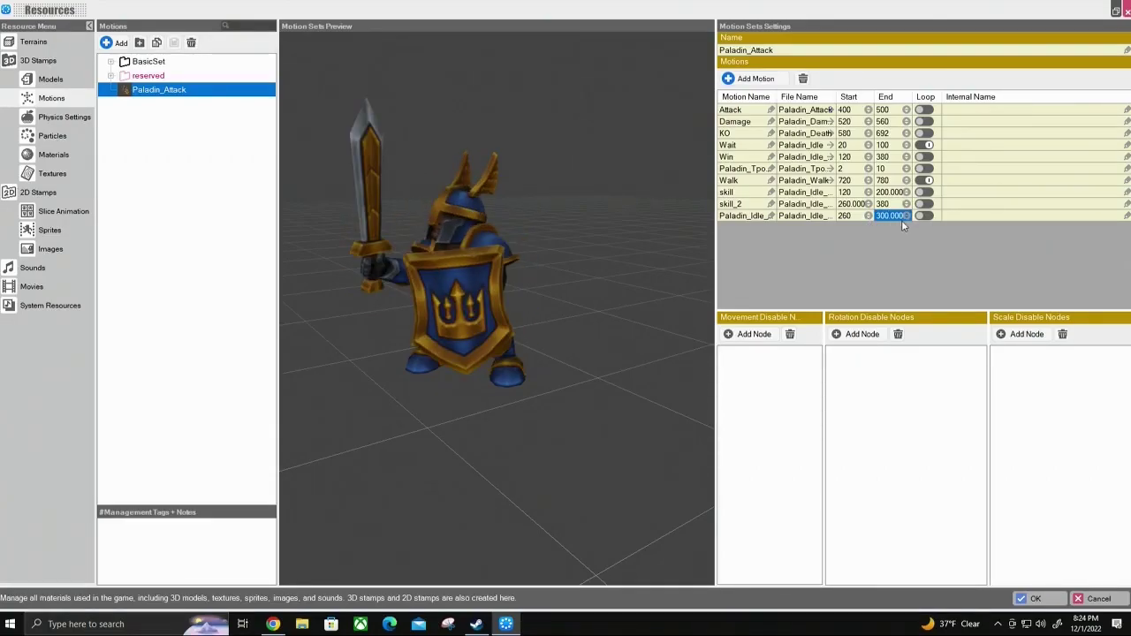
click(924, 217)
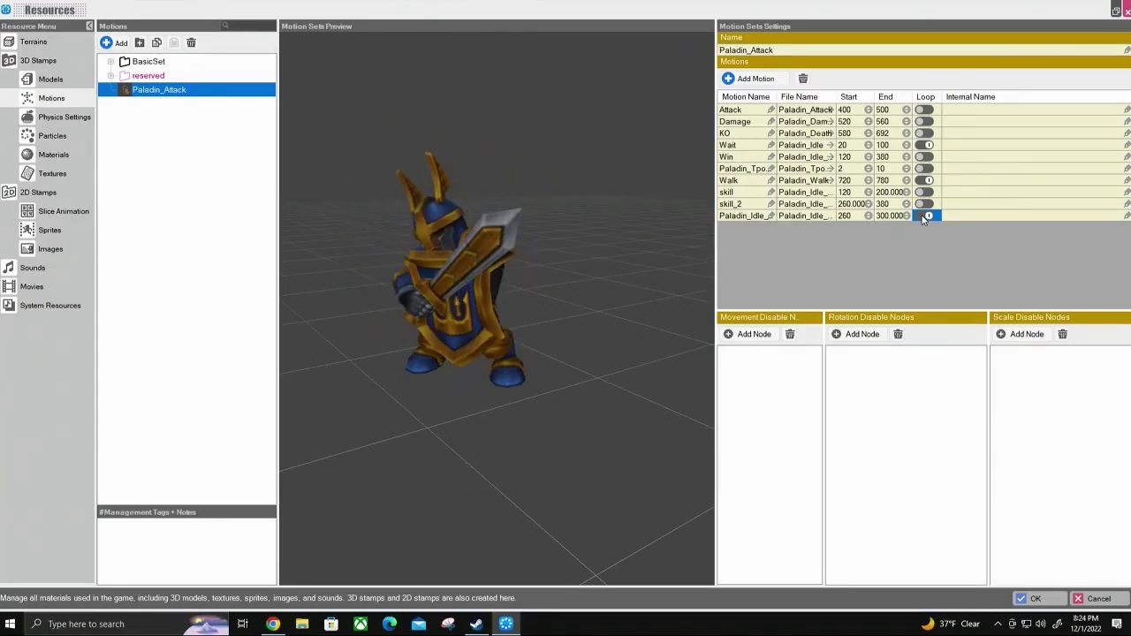
click(924, 217)
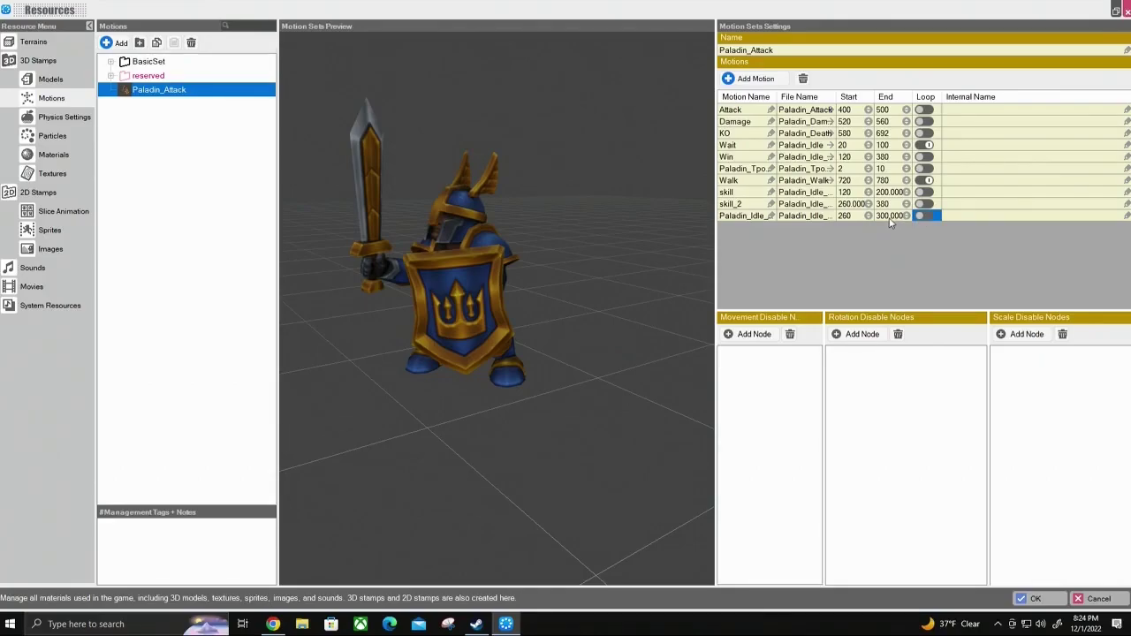
Set the end frame of the Paladin_Idle_long motion to 310 and rename the motion "Guard".
click(888, 216)
text(1)
key(Return)
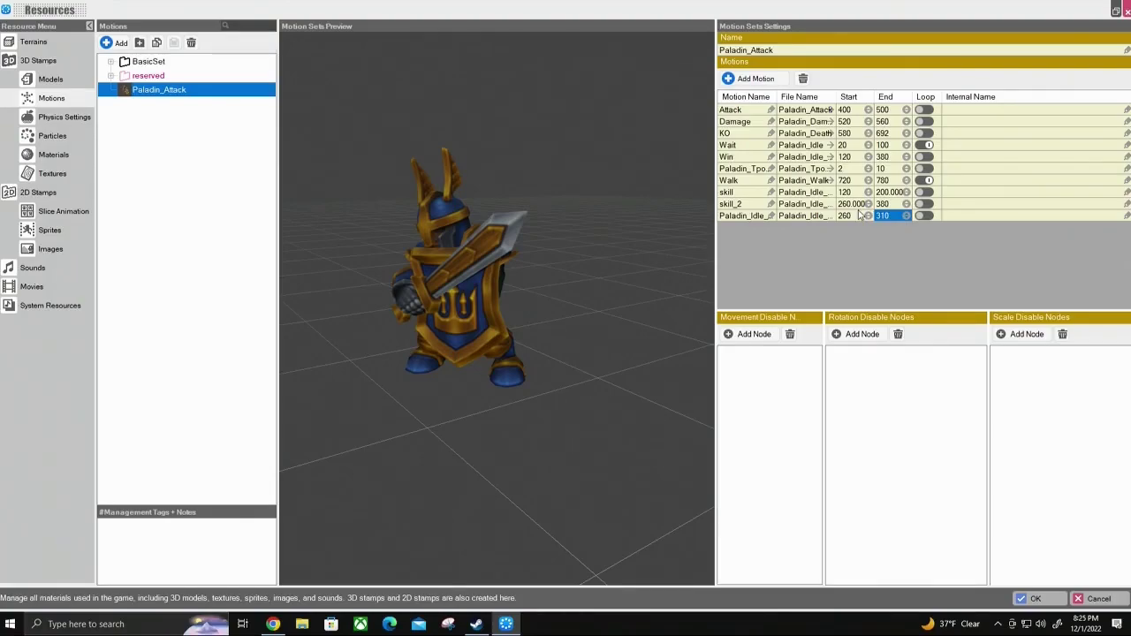
double_click(751, 216)
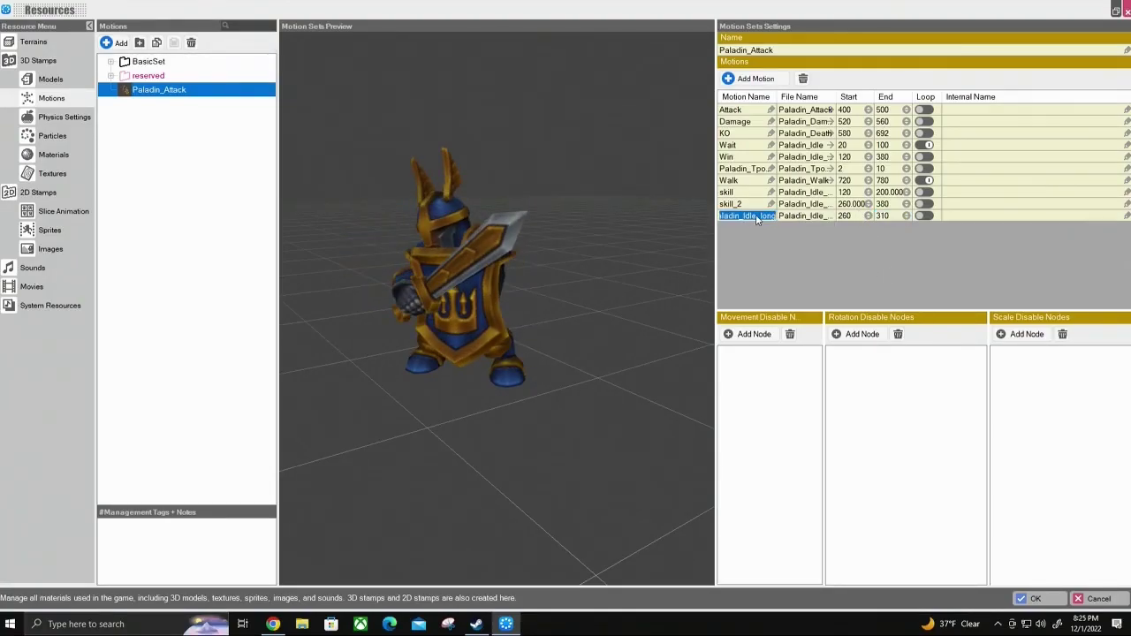
text(Guard)
key(Return)
Try a start frame of 240 for the skill_2 motion.
double_click(750, 204)
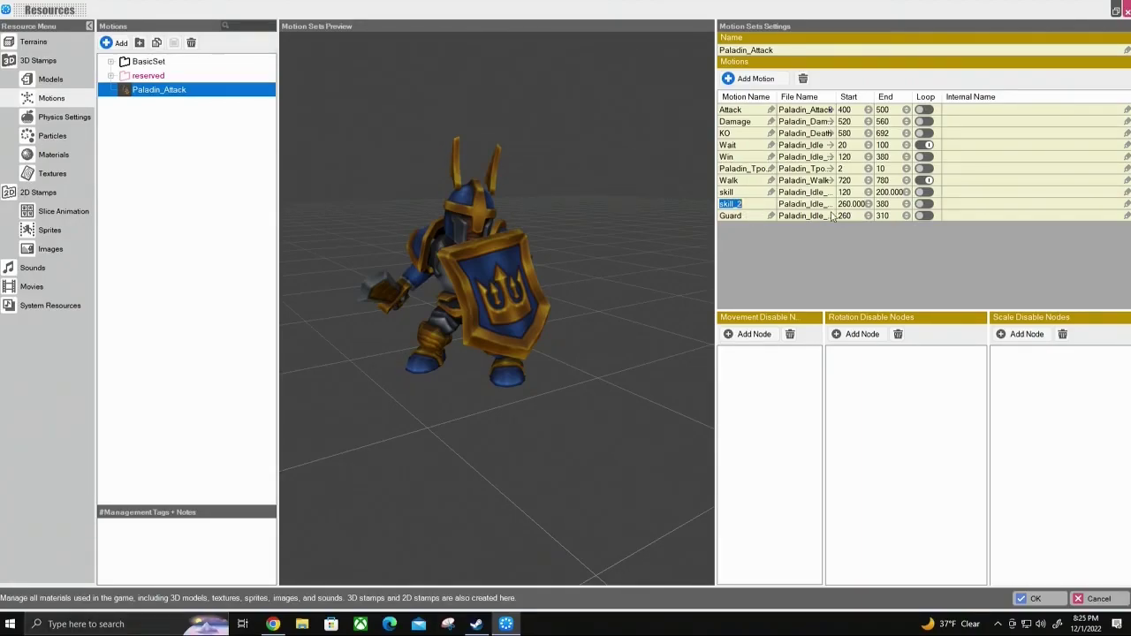
double_click(848, 205)
click(846, 204)
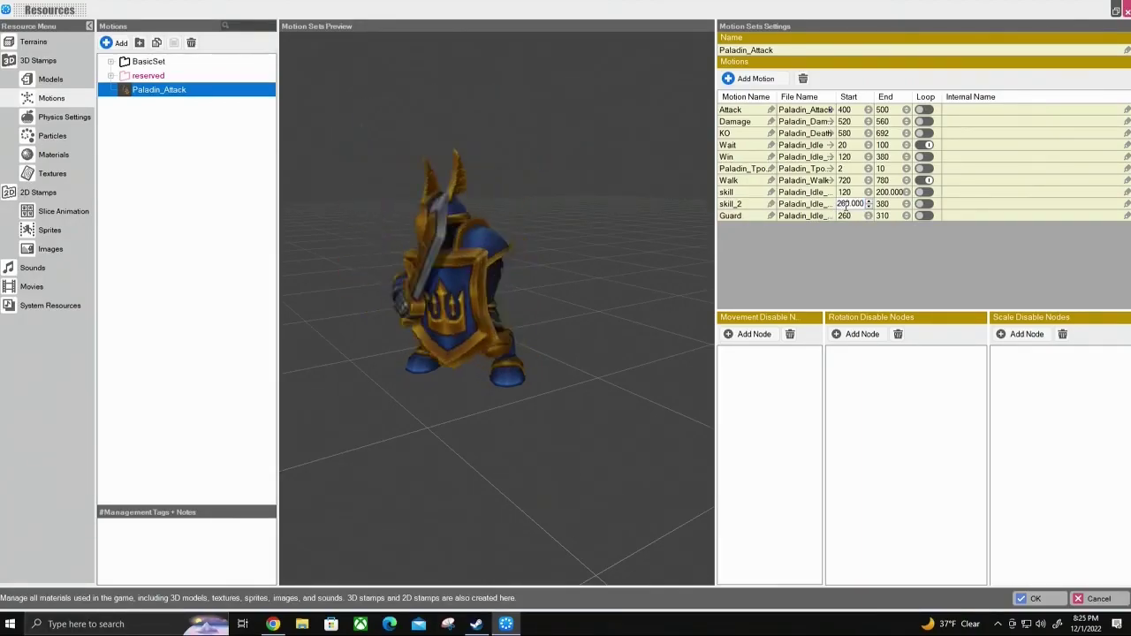
key(BackSpace)
key(BackSpace)
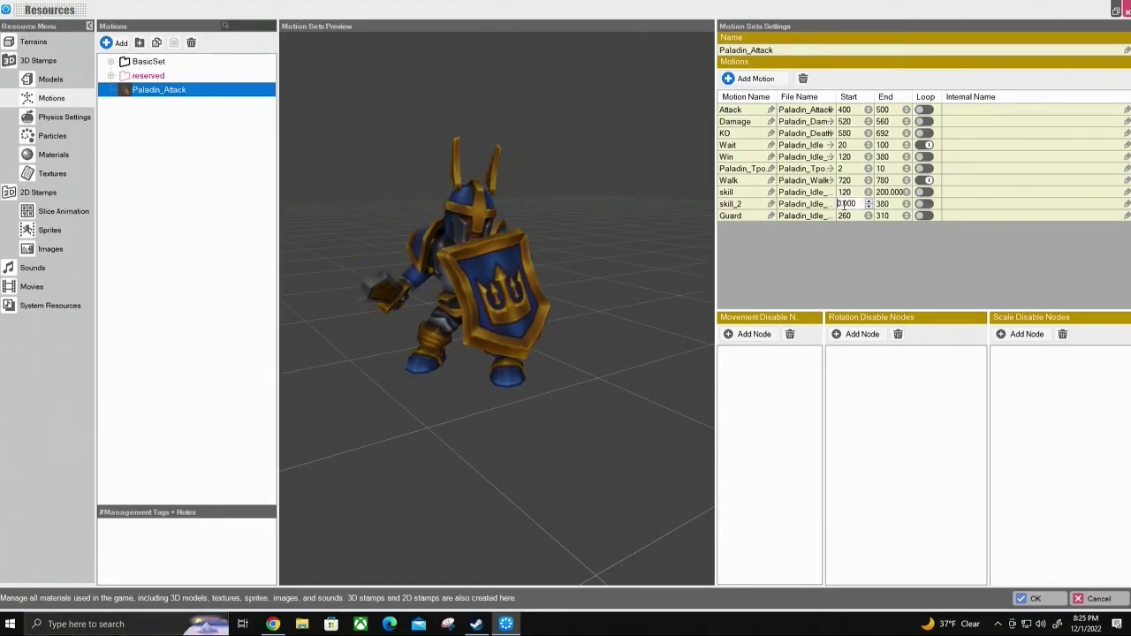
text(24)
key(Return)
Set the start frame of the skill_2 motion to 230 and accept the resource changes.
key(BackSpace)
text(230)
key(Return)
click(1031, 600)
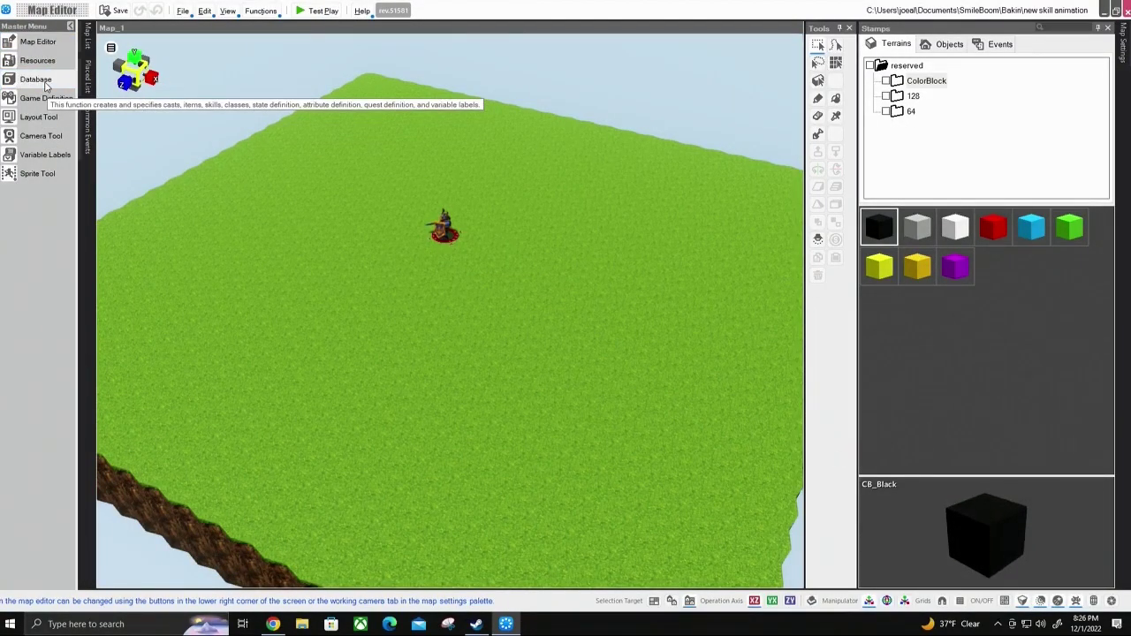
In the database, assign the Paladin's "skill" motion as the motion used by the Thunder II skill.
click(40, 79)
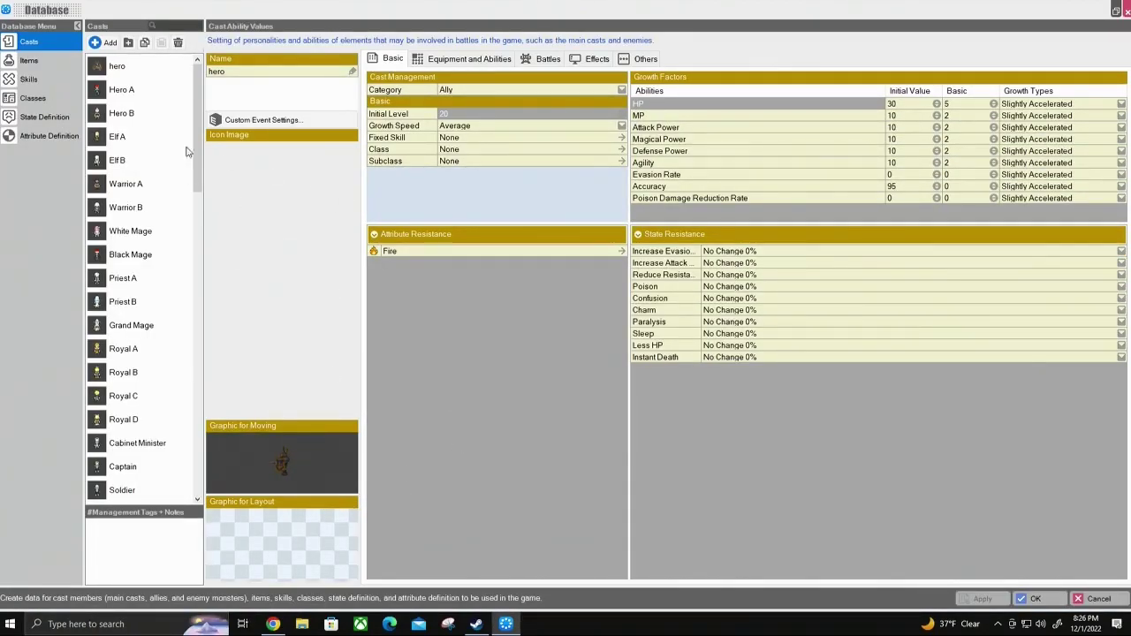
click(33, 80)
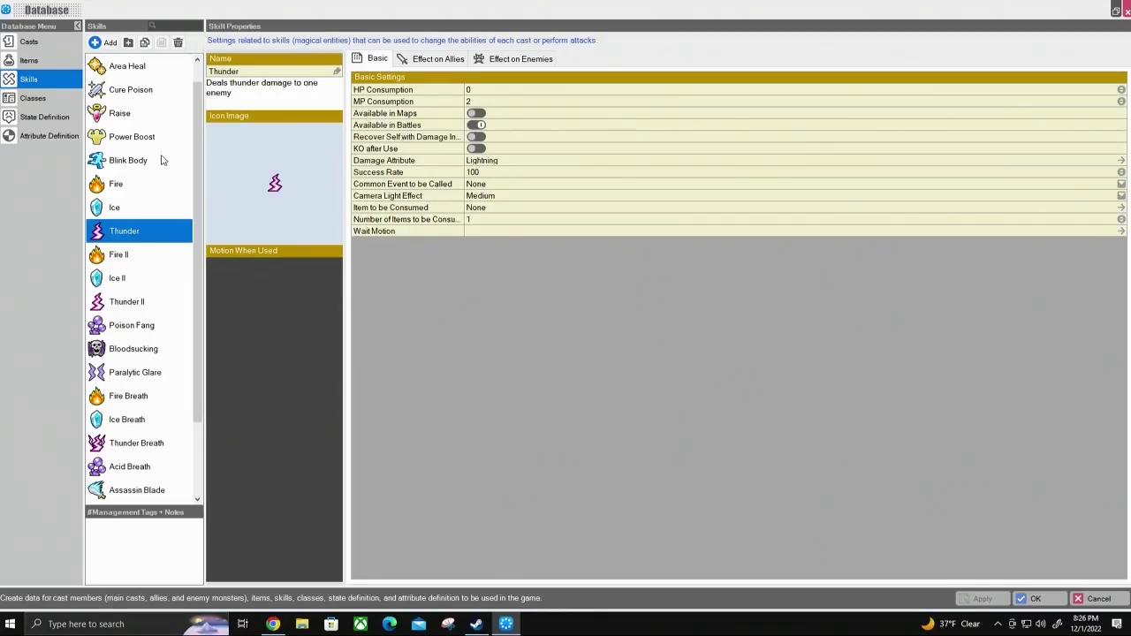
click(138, 305)
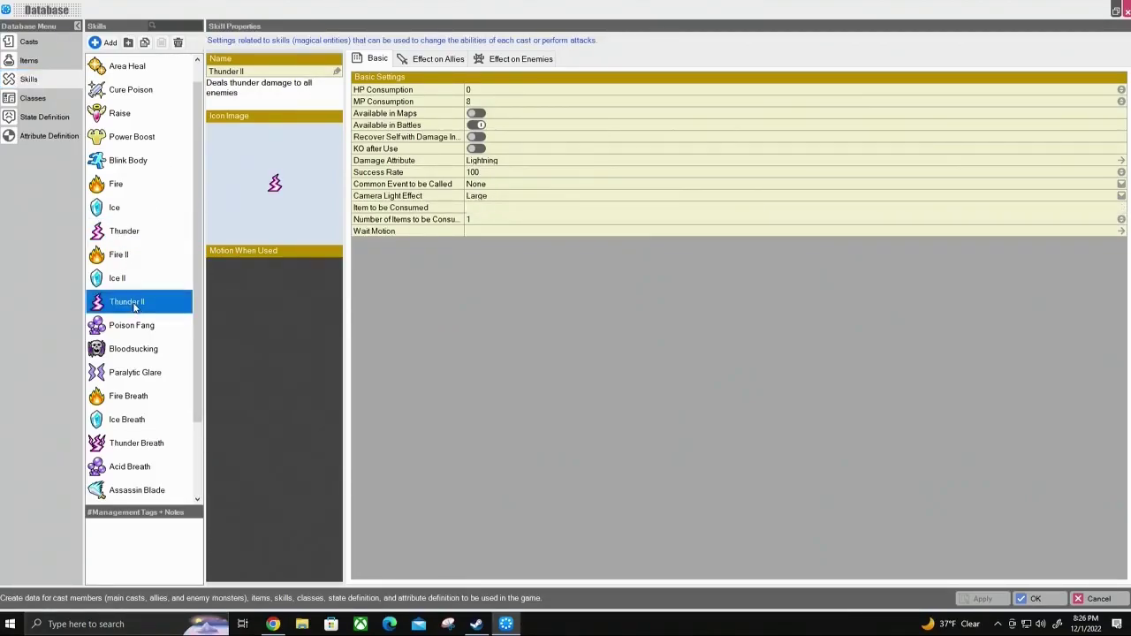
click(262, 332)
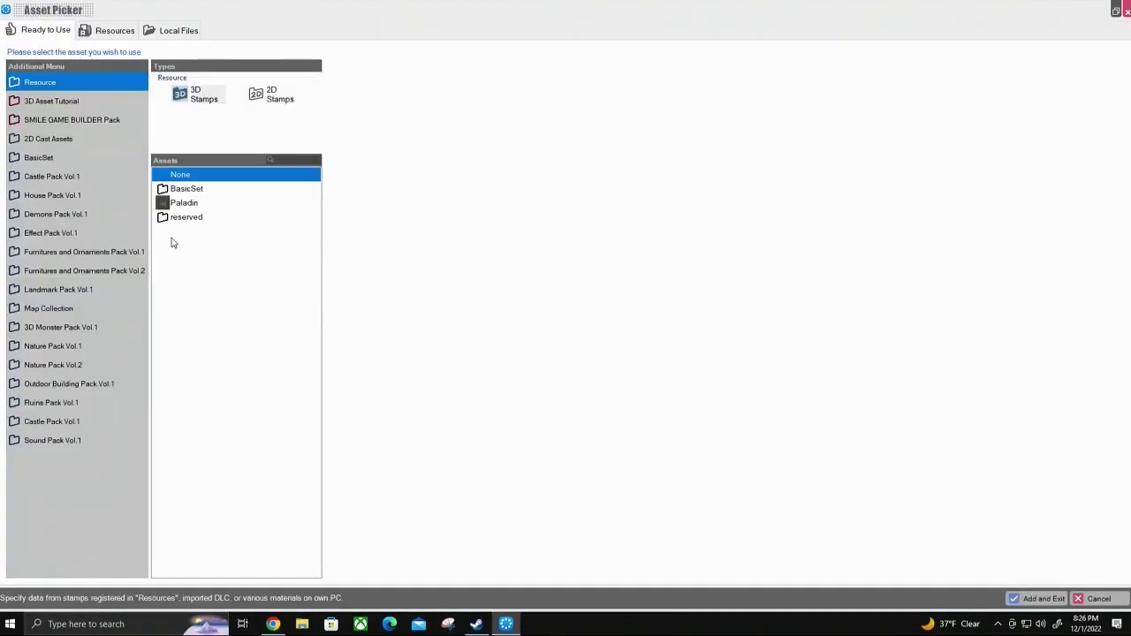
click(186, 206)
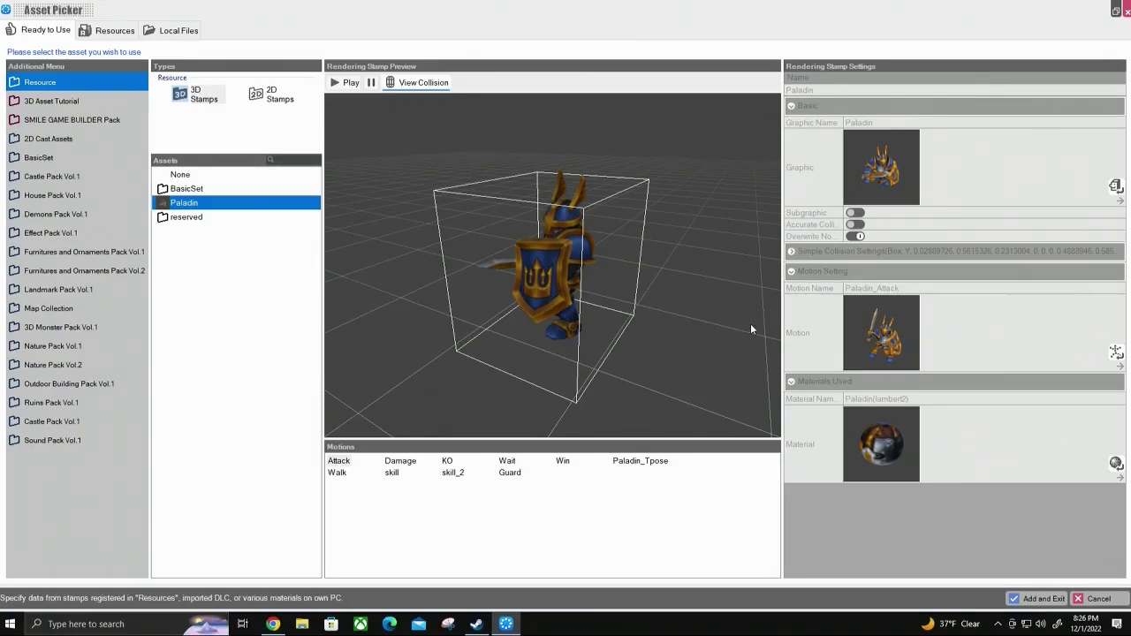
click(392, 474)
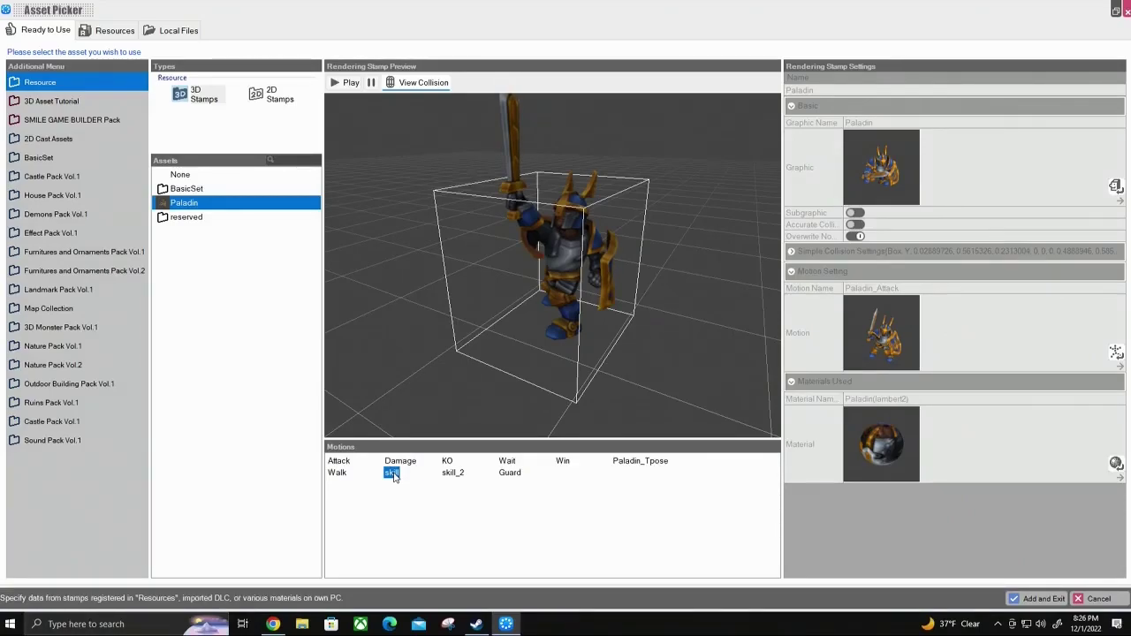
click(1040, 600)
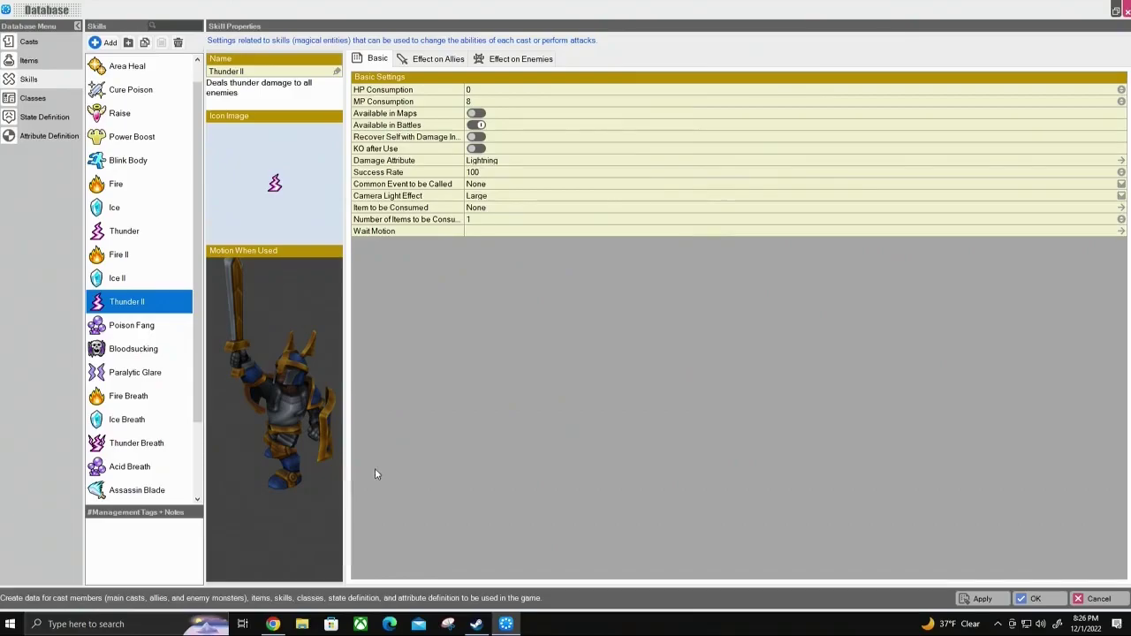
Assign the Paladin's "skill_2" motion to the Power Boost skill, then apply and accept the database changes.
click(114, 144)
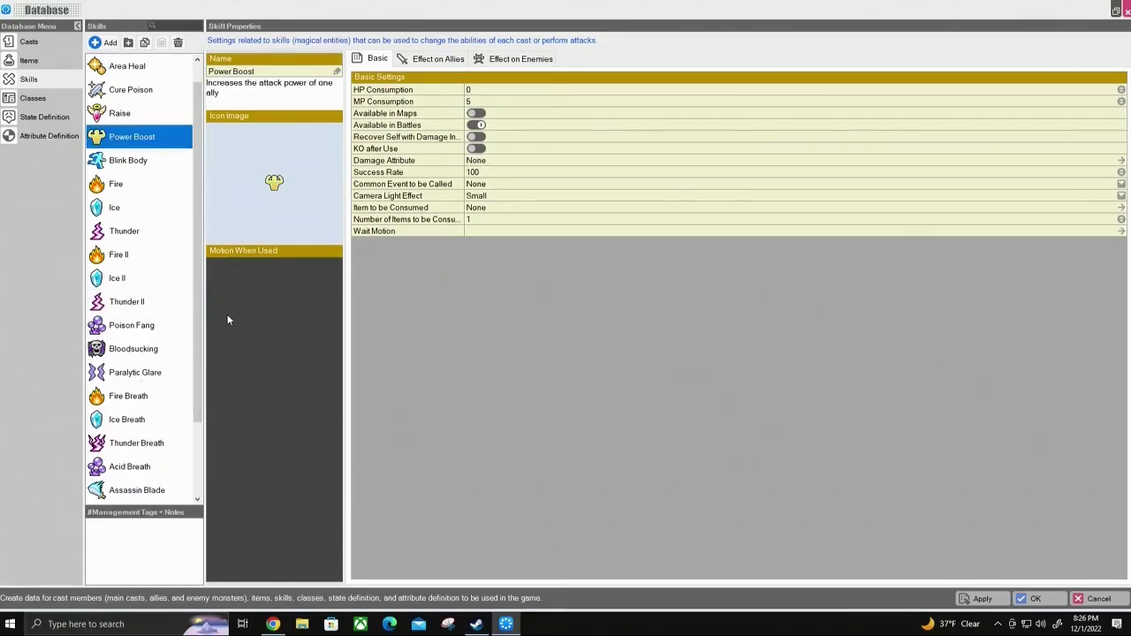
click(228, 322)
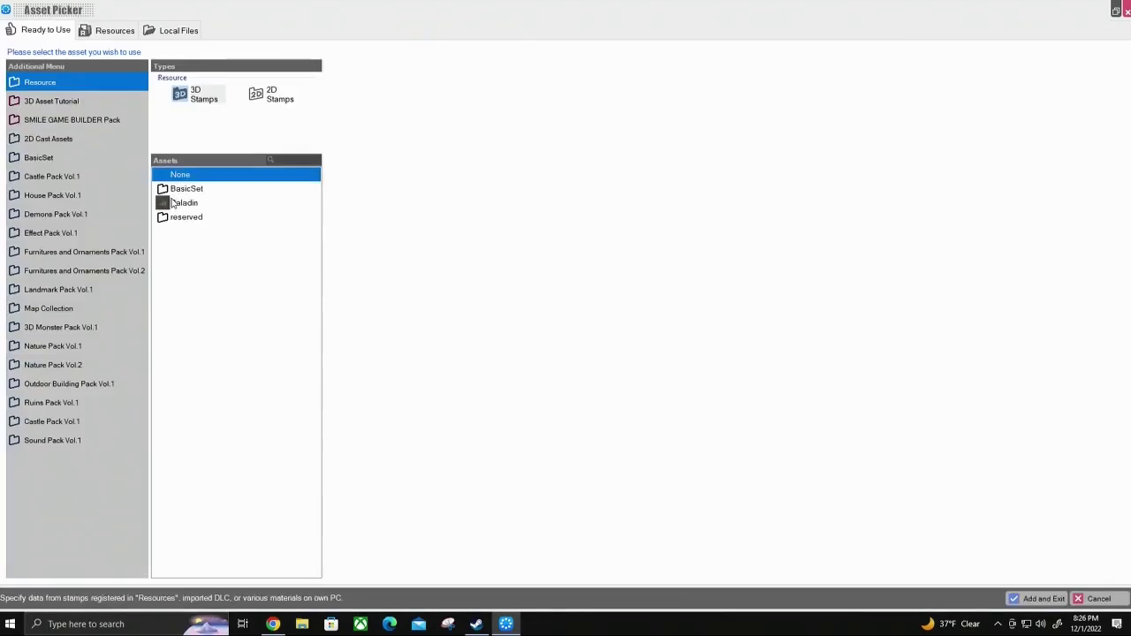
click(185, 206)
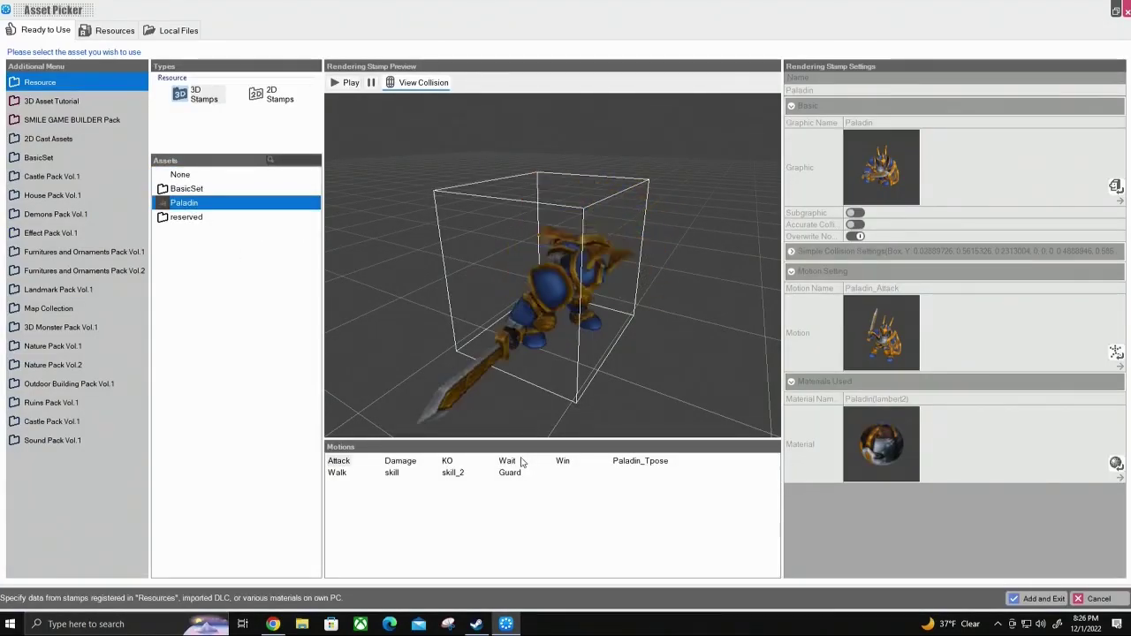
click(453, 473)
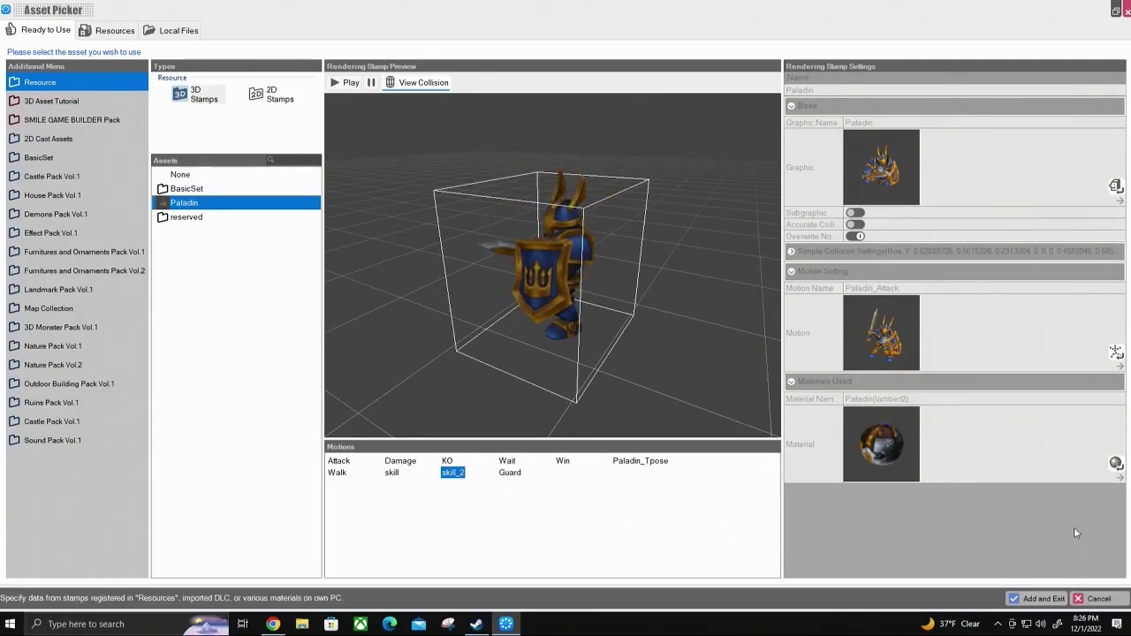
click(1036, 599)
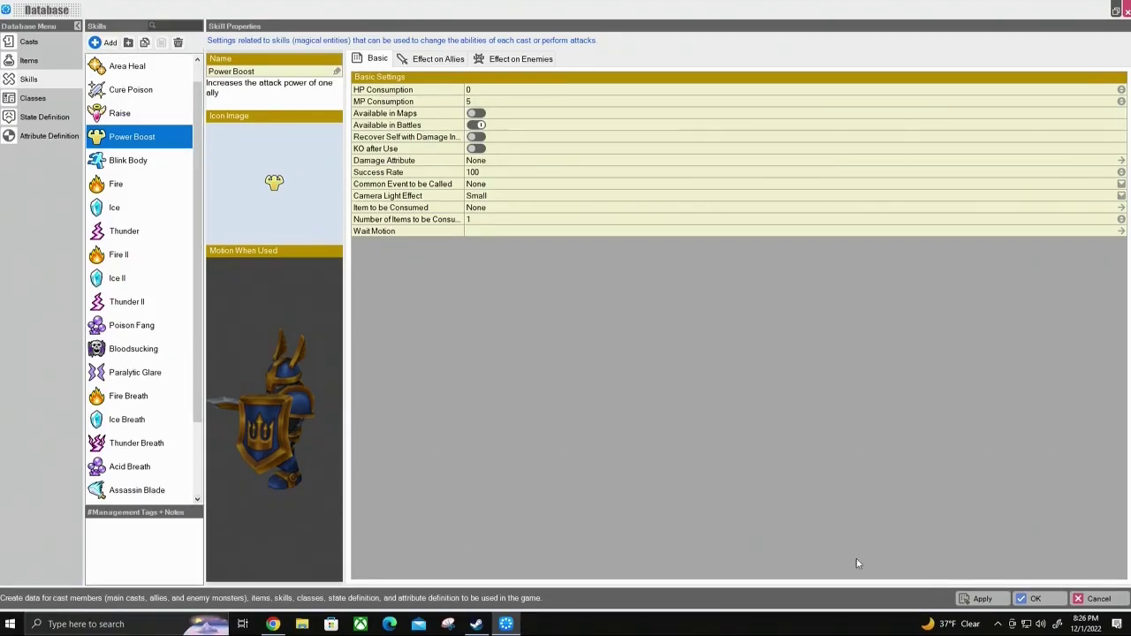
click(993, 602)
click(1051, 603)
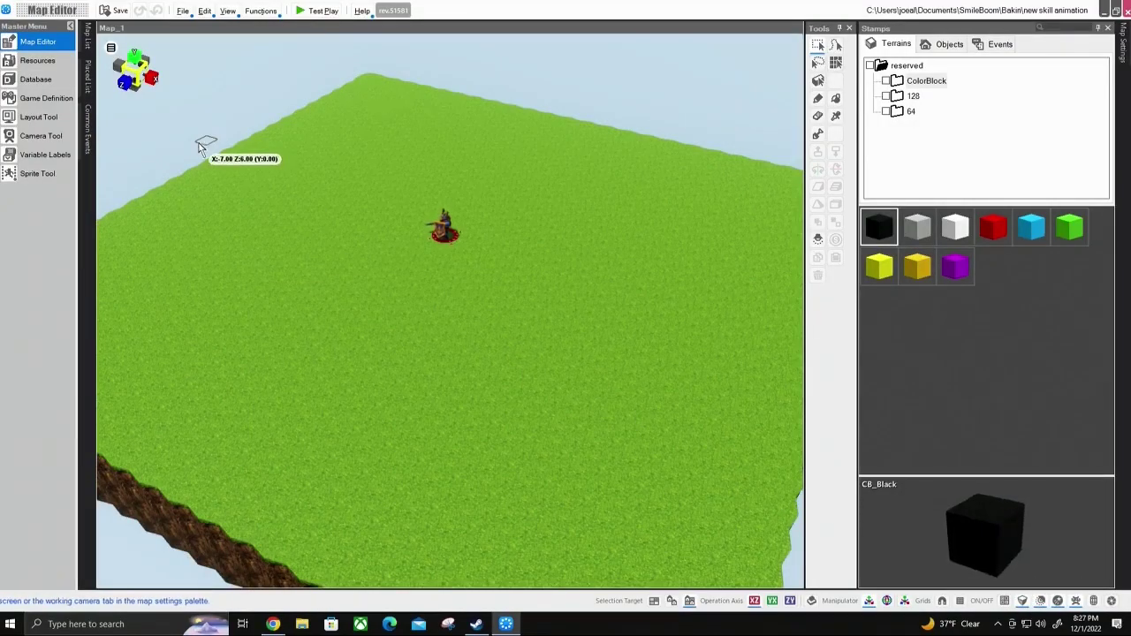
Reopen the Paladin_Attack motion set in the resources and add another Paladin_Attack motion to it.
click(38, 60)
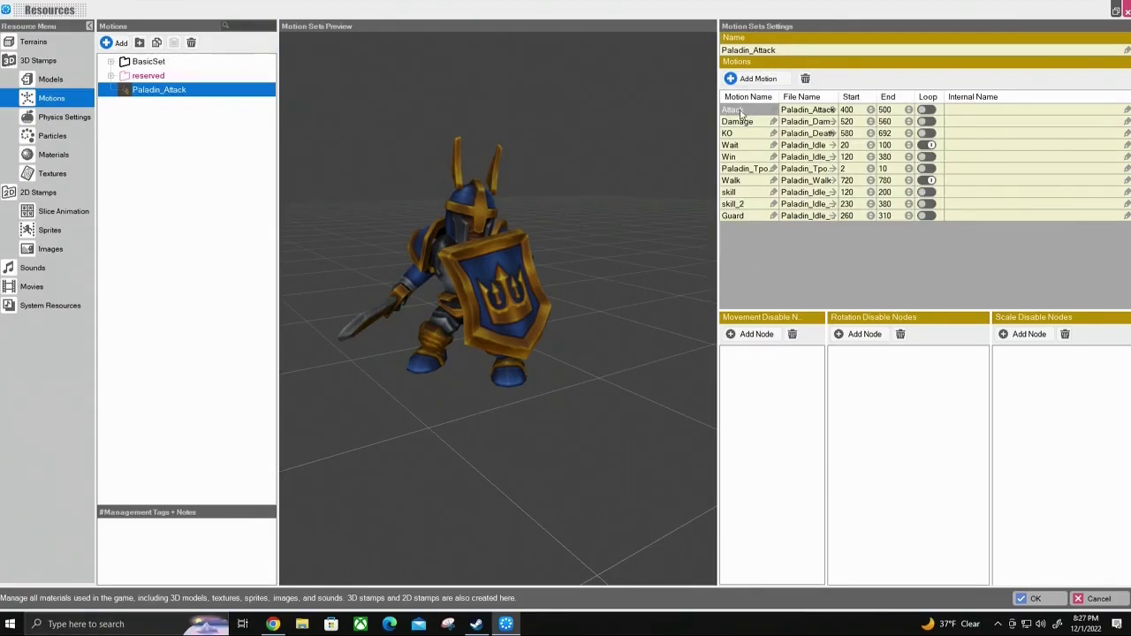
click(745, 79)
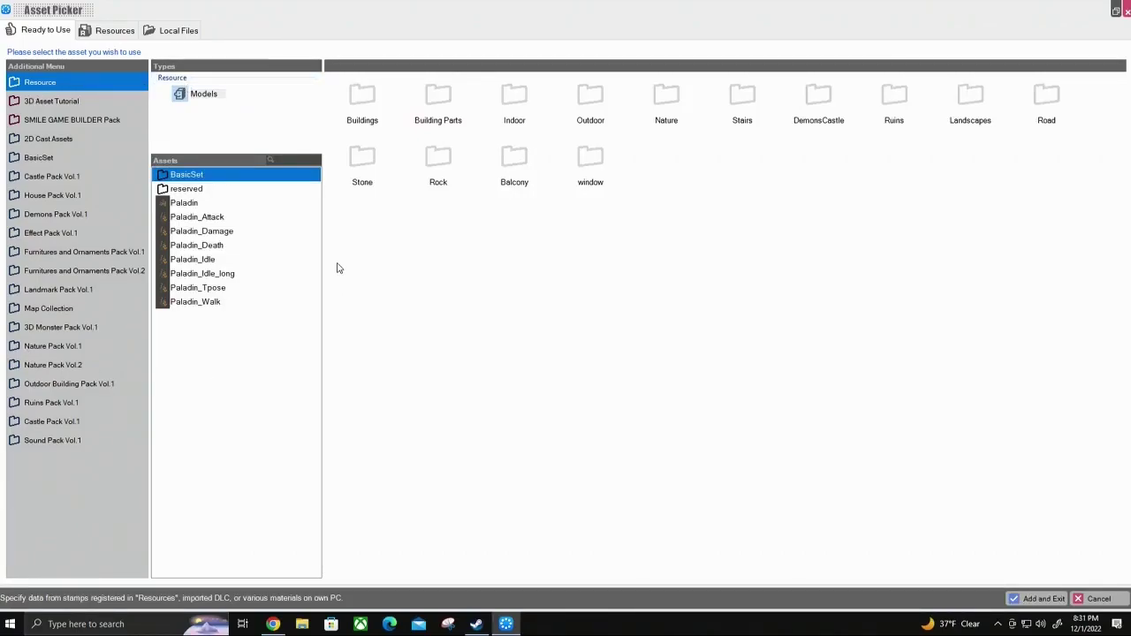
click(198, 218)
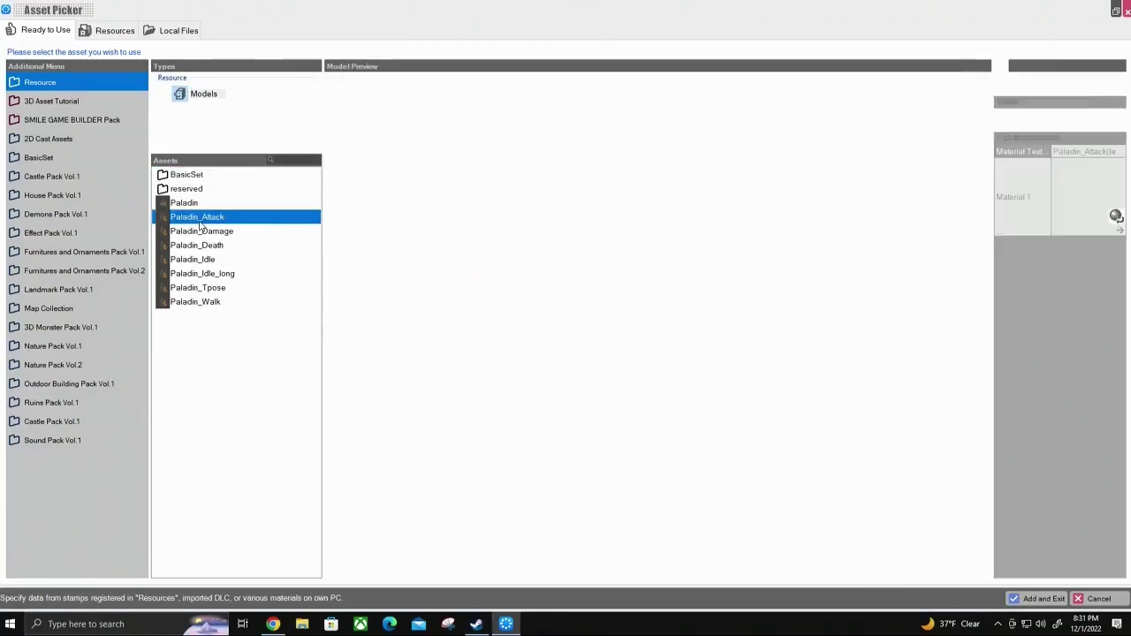
click(1021, 600)
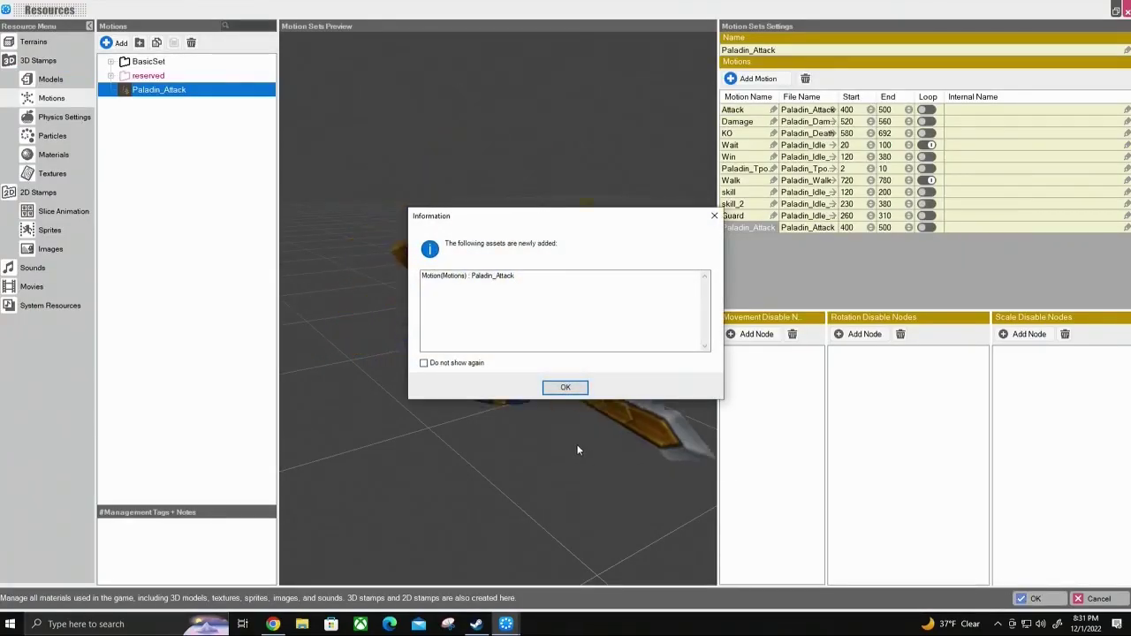
click(566, 390)
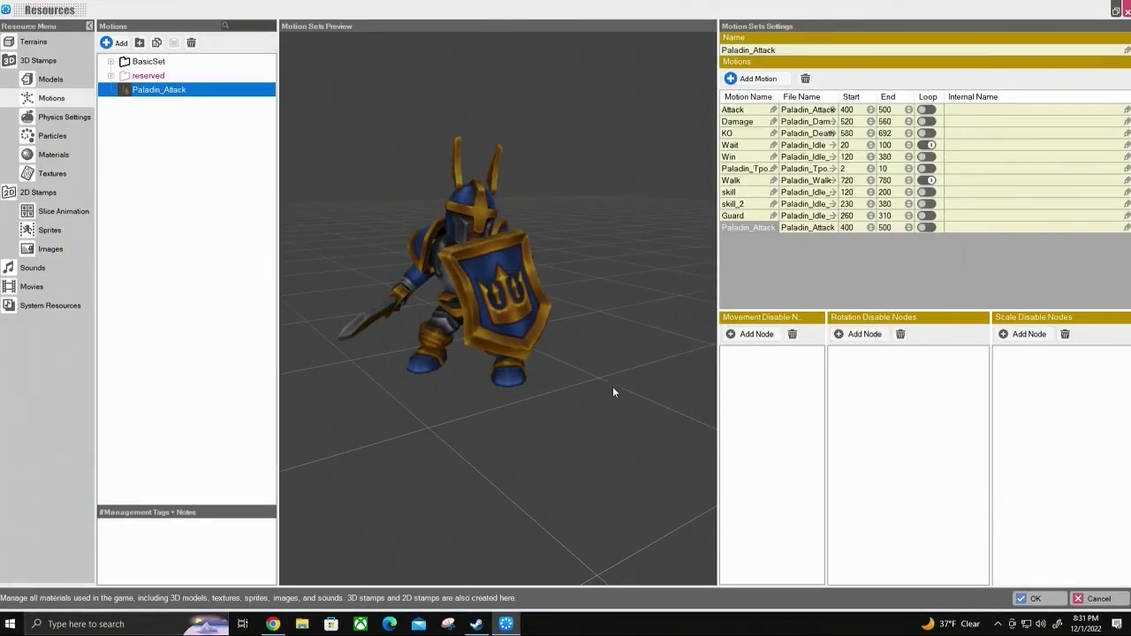
Turn on looping for the newly added Paladin_Attack motion and rename it Attack_2.
click(758, 228)
click(928, 228)
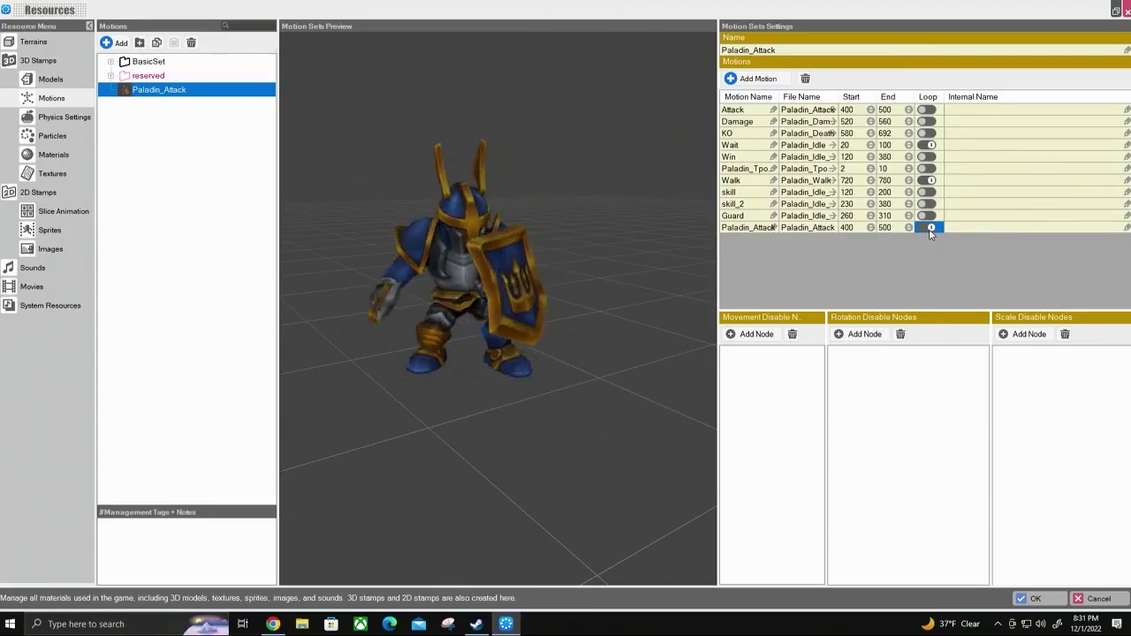
click(747, 229)
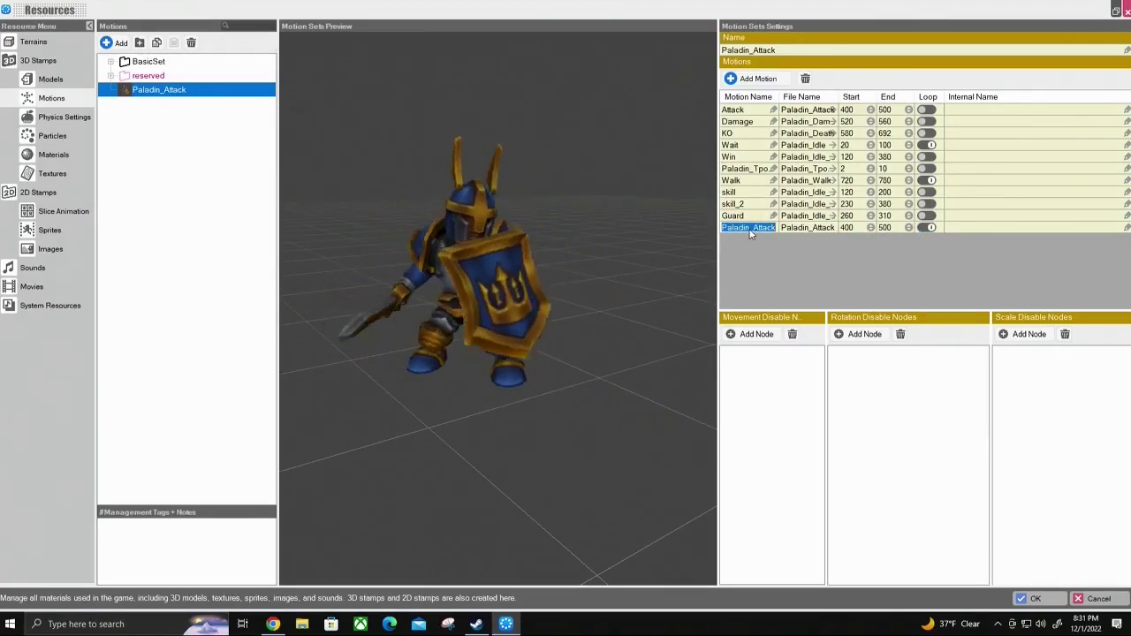
key(BackSpace)
text(Attack_2)
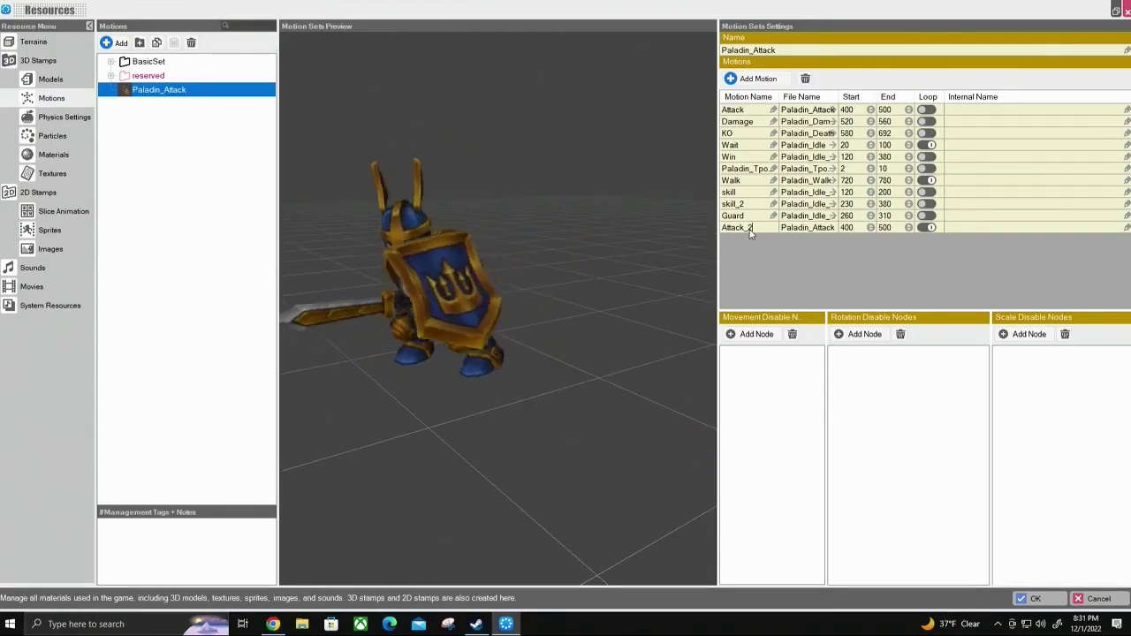
Set the Attack_2 motion's start frame to 500 and end frame to 400, and accept the resource changes.
click(851, 229)
click(854, 228)
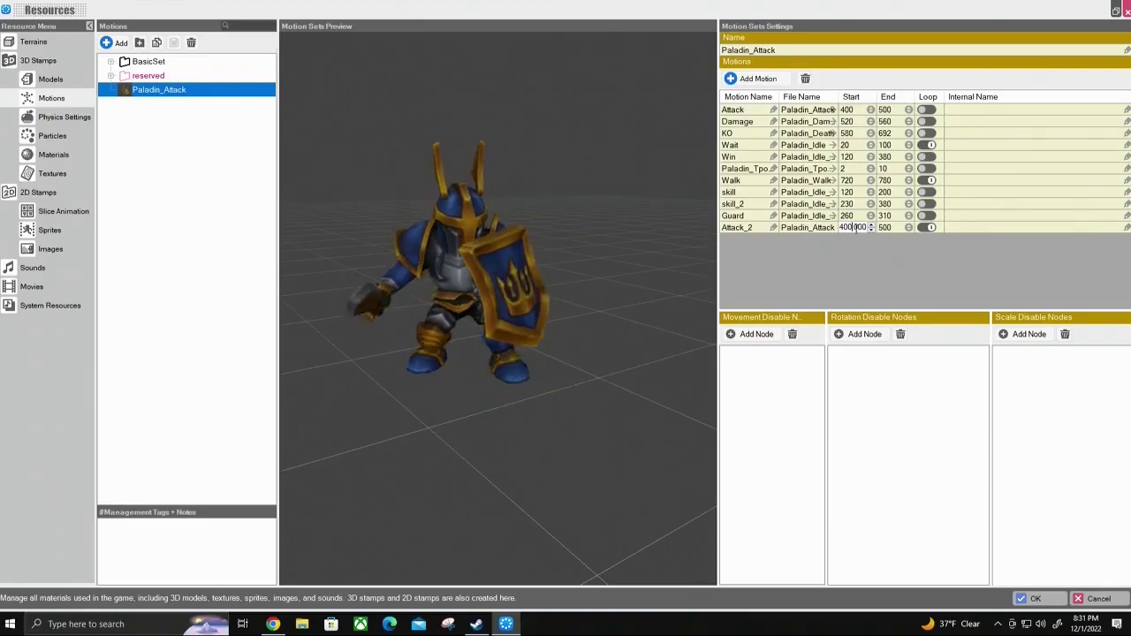
key(BackSpace)
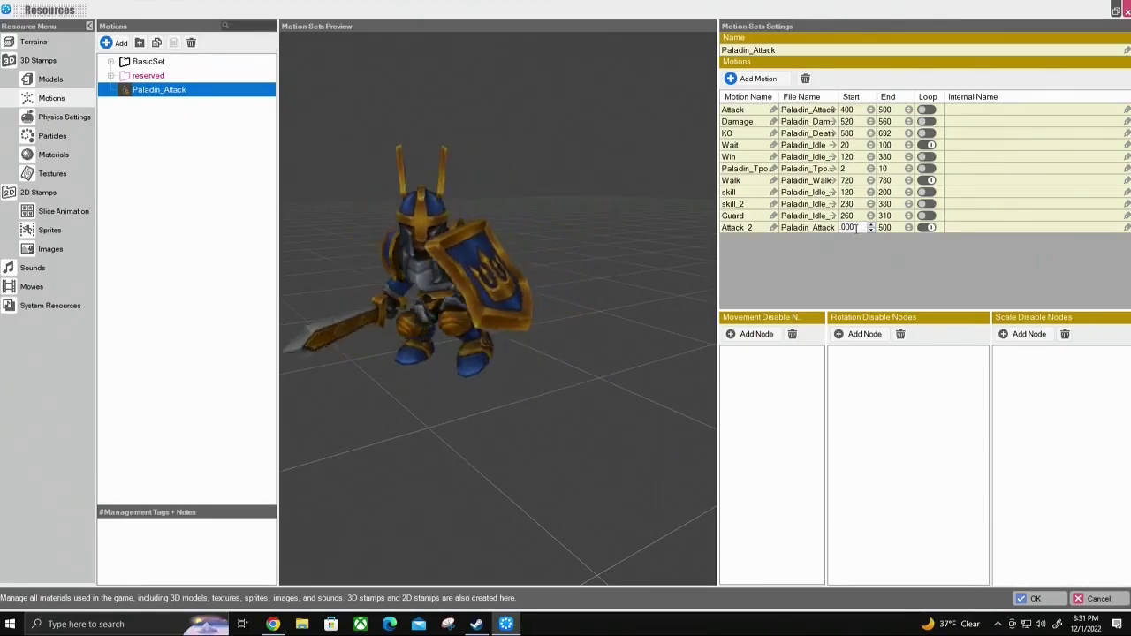
text(500.)
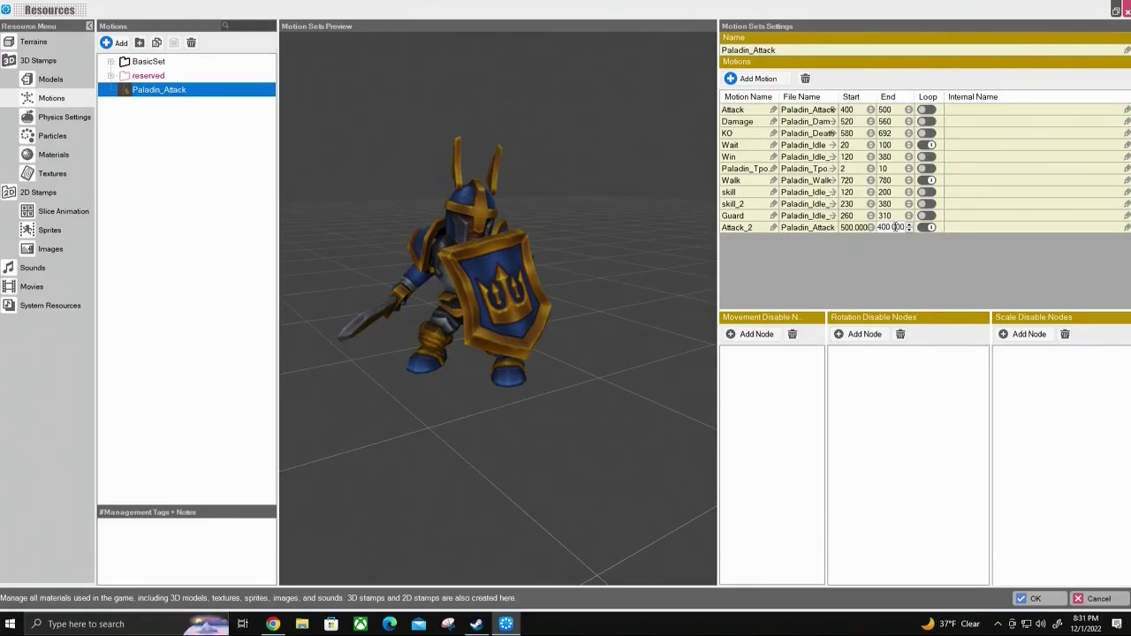
double_click(896, 228)
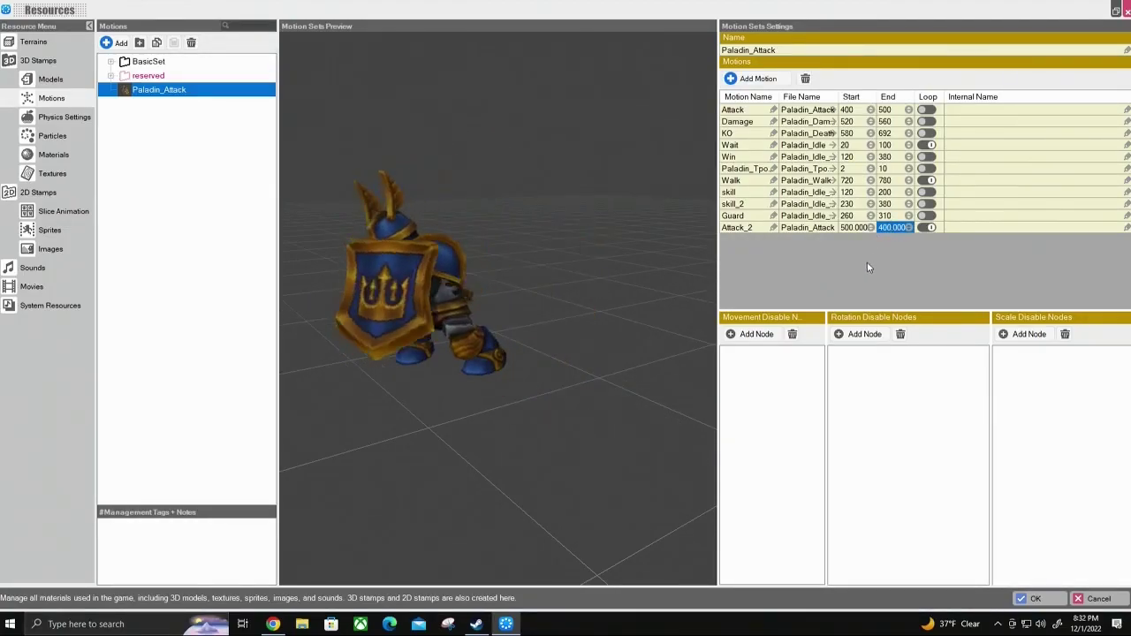
click(1032, 600)
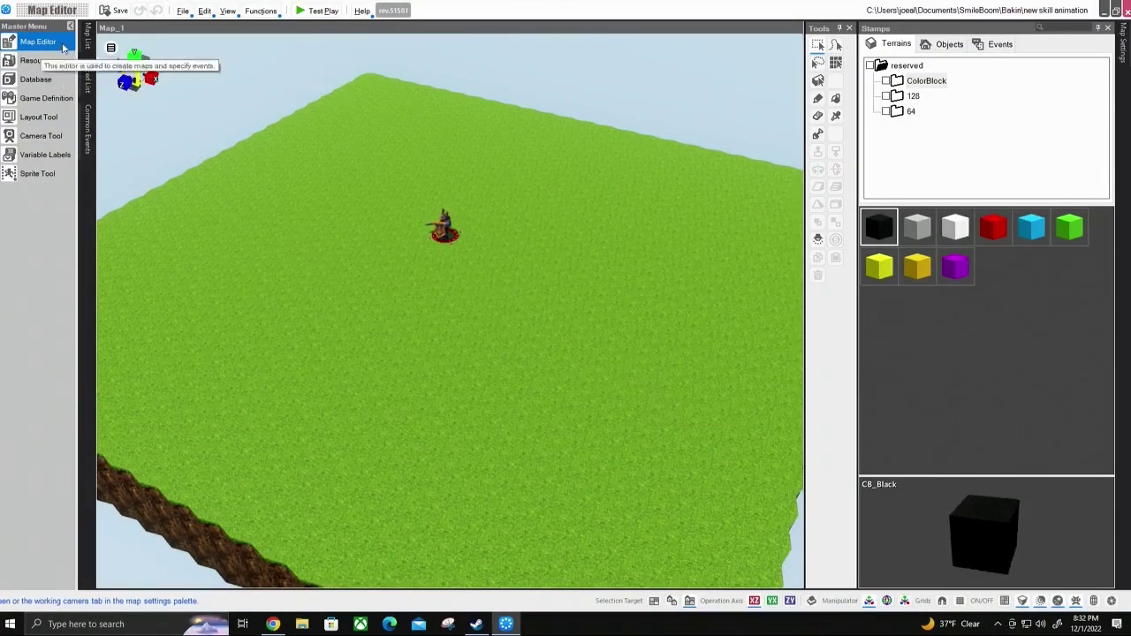
In the database, assign the Paladin's Attack_2 motion as the motion used by the Poison Fang skill and accept the changes.
click(34, 80)
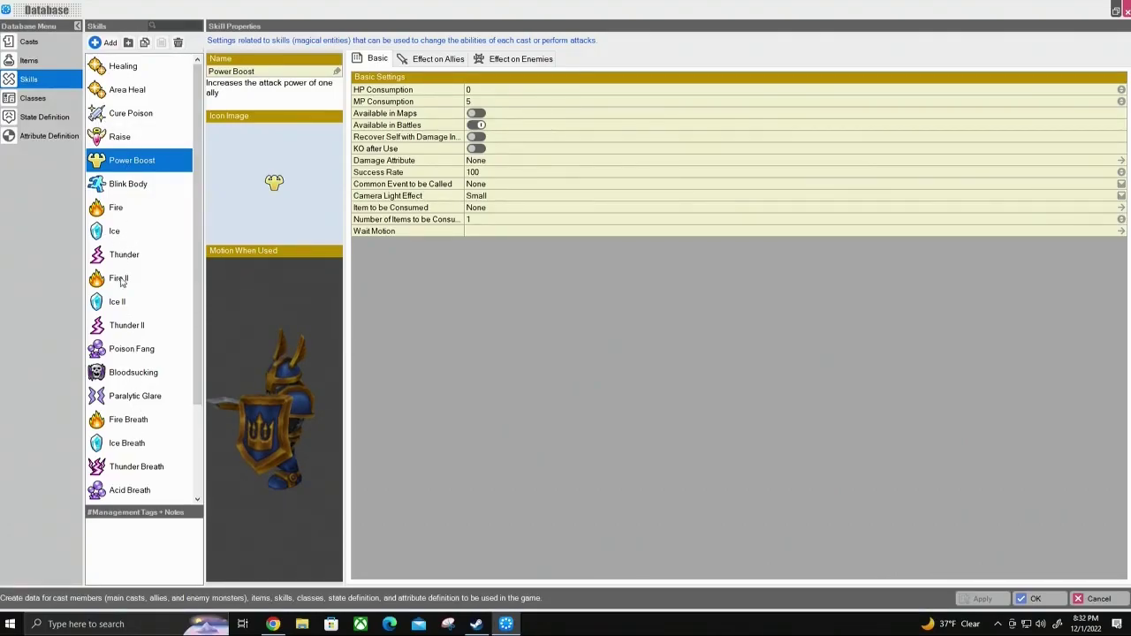
scroll(118, 364, down, 2)
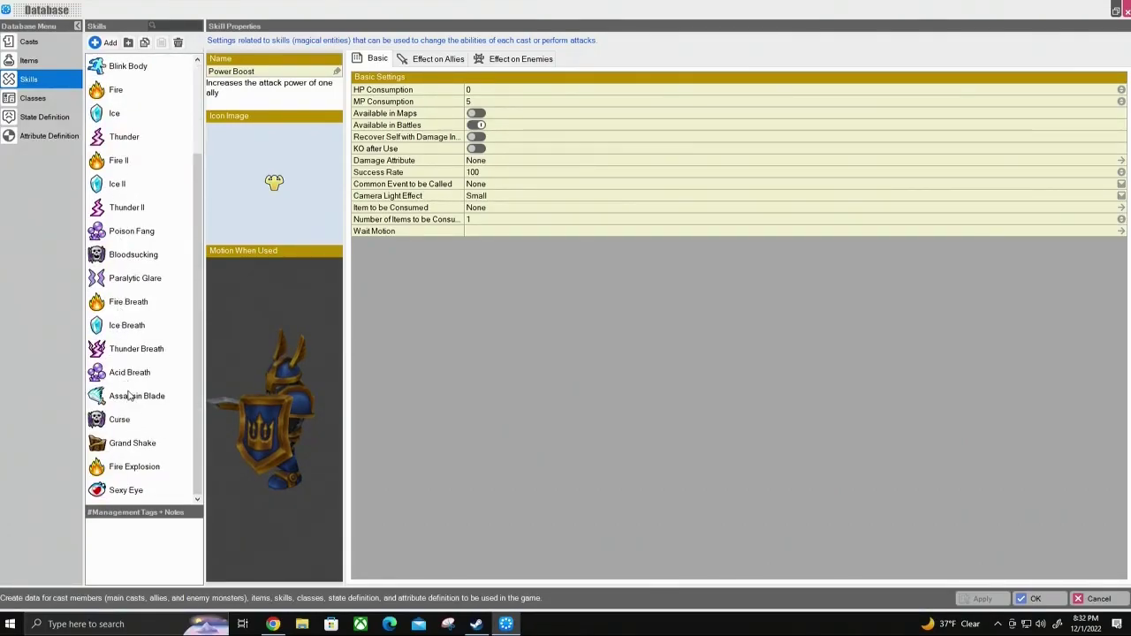
click(129, 396)
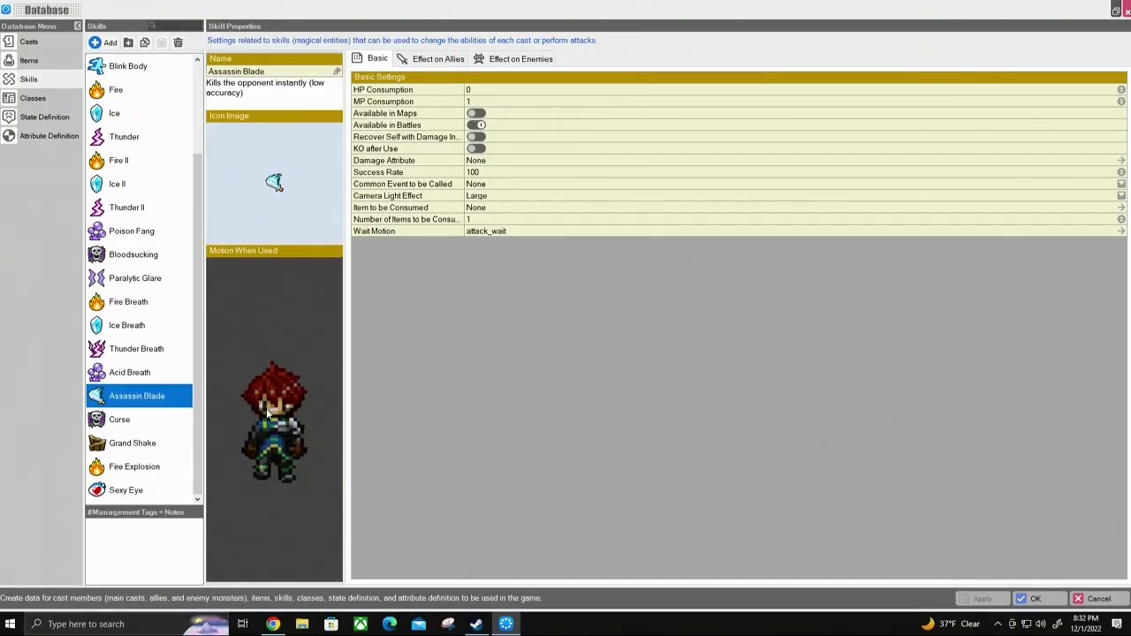
scroll(181, 395, up, 3)
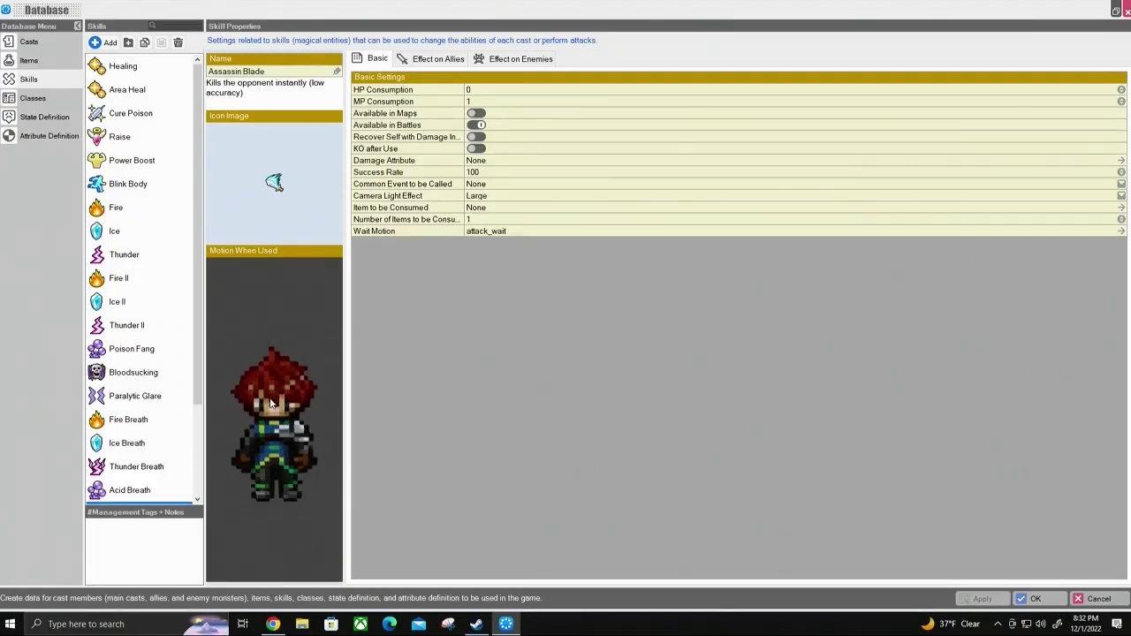
click(135, 355)
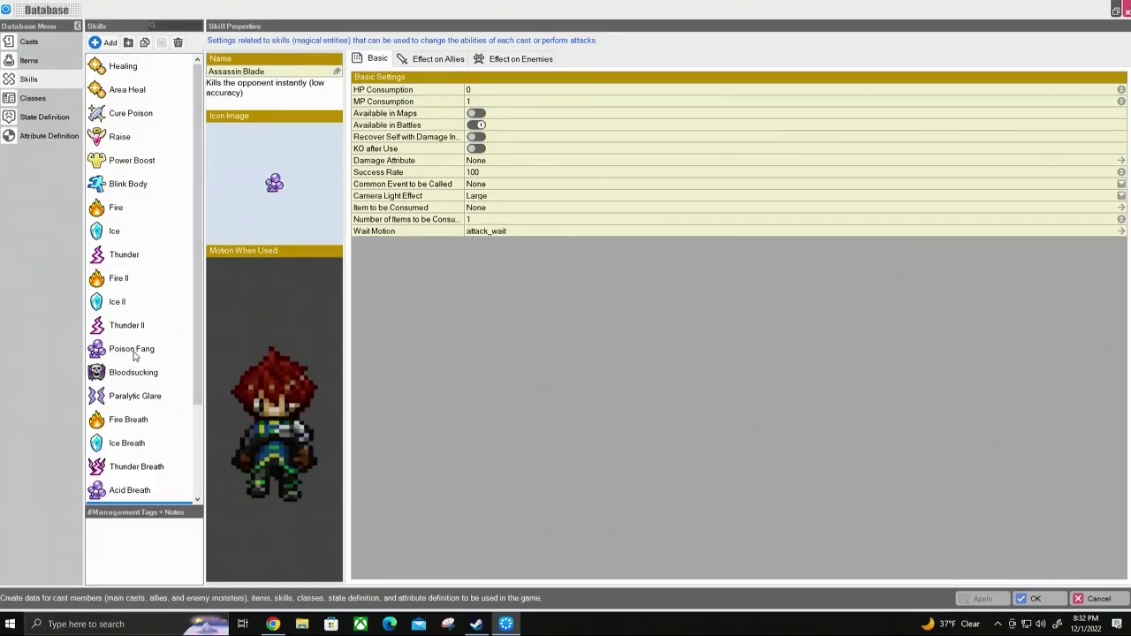
click(379, 406)
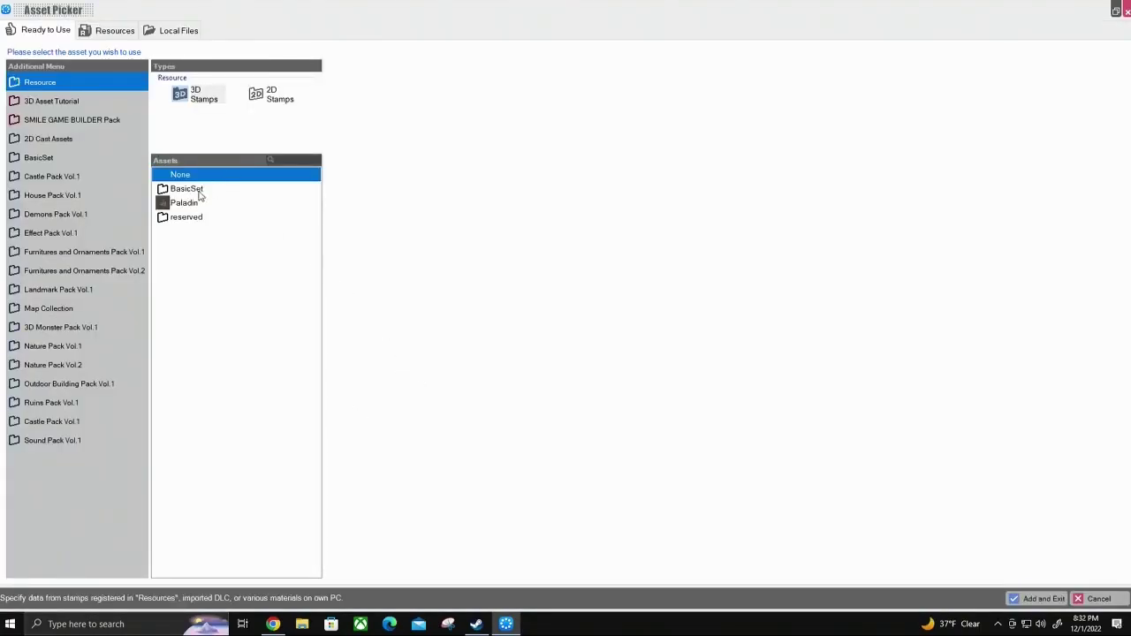
click(184, 204)
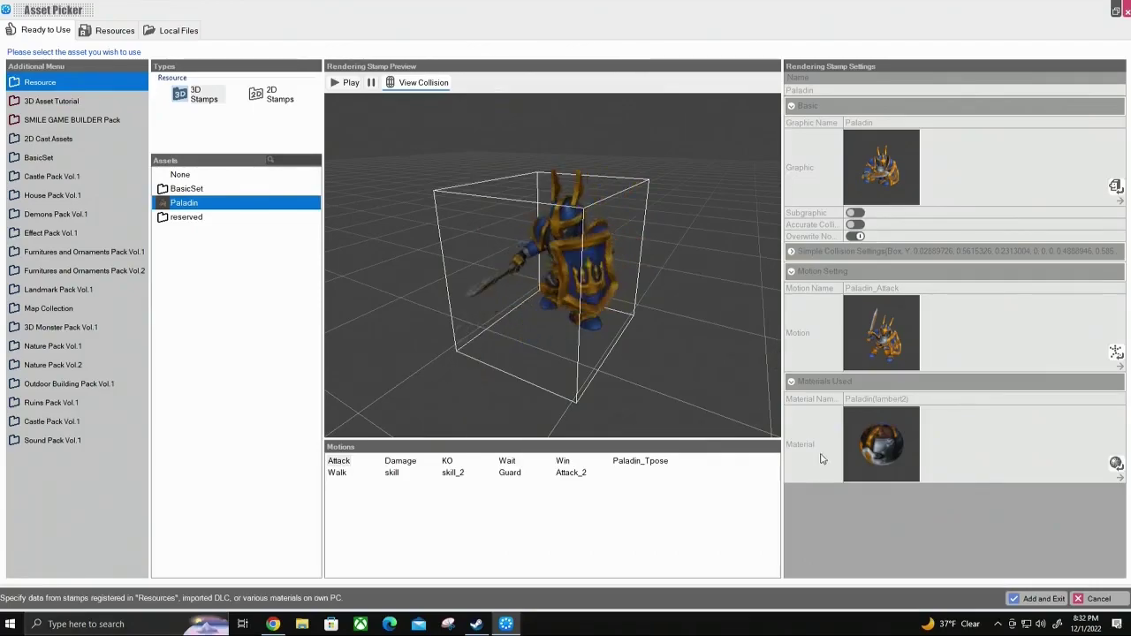
click(571, 473)
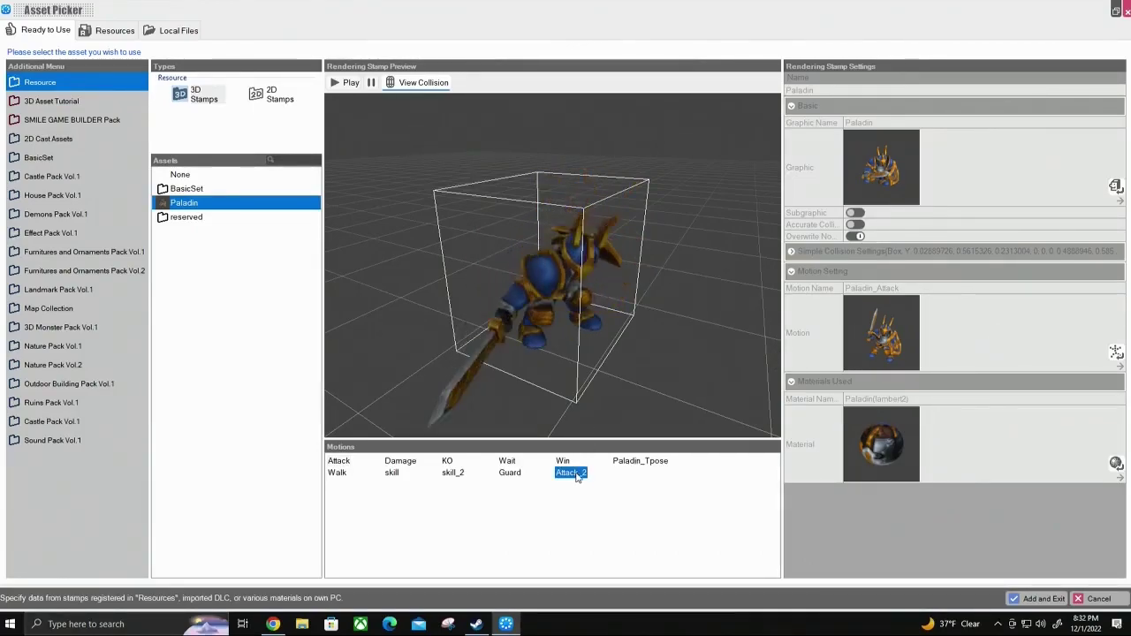
click(1045, 600)
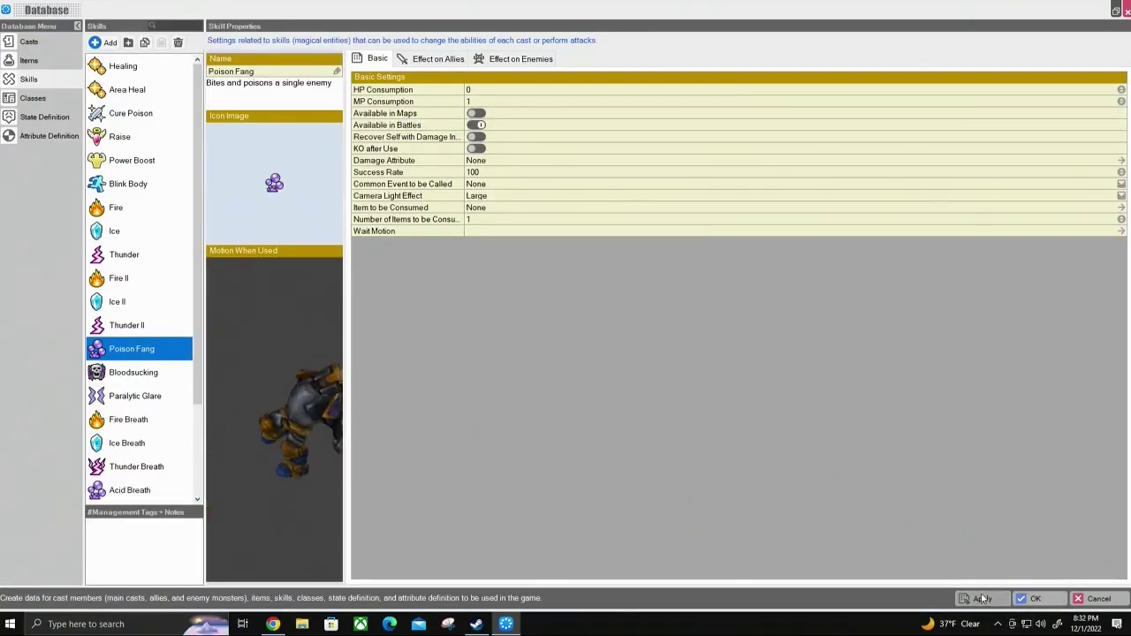
click(1034, 599)
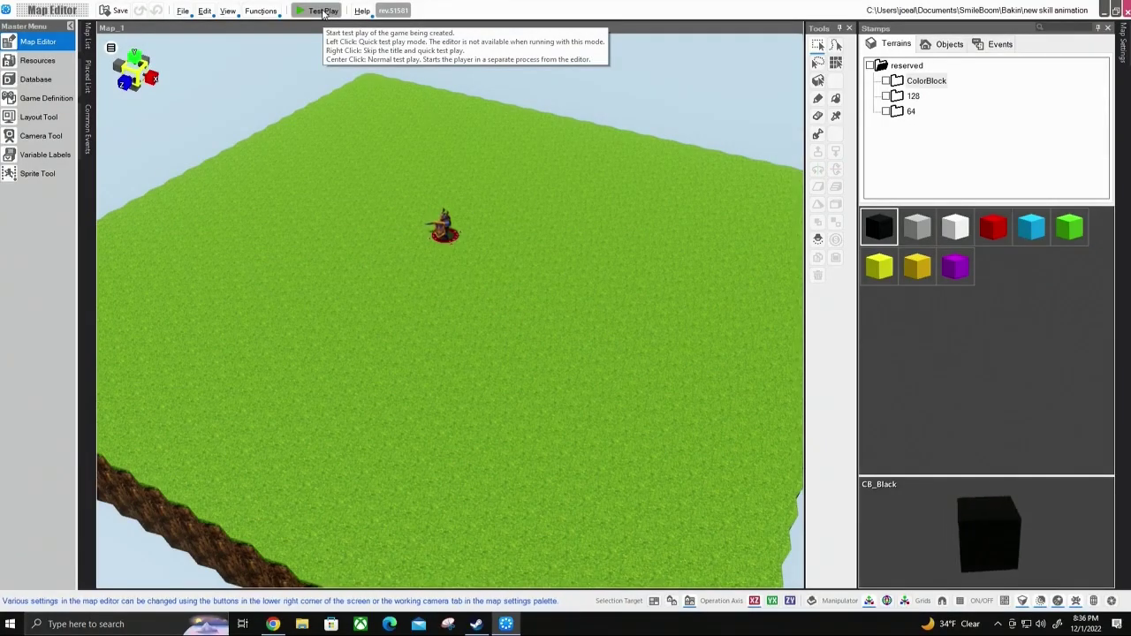
Start a test play of the game and walk the hero around Map_1 until a battle begins.
click(323, 11)
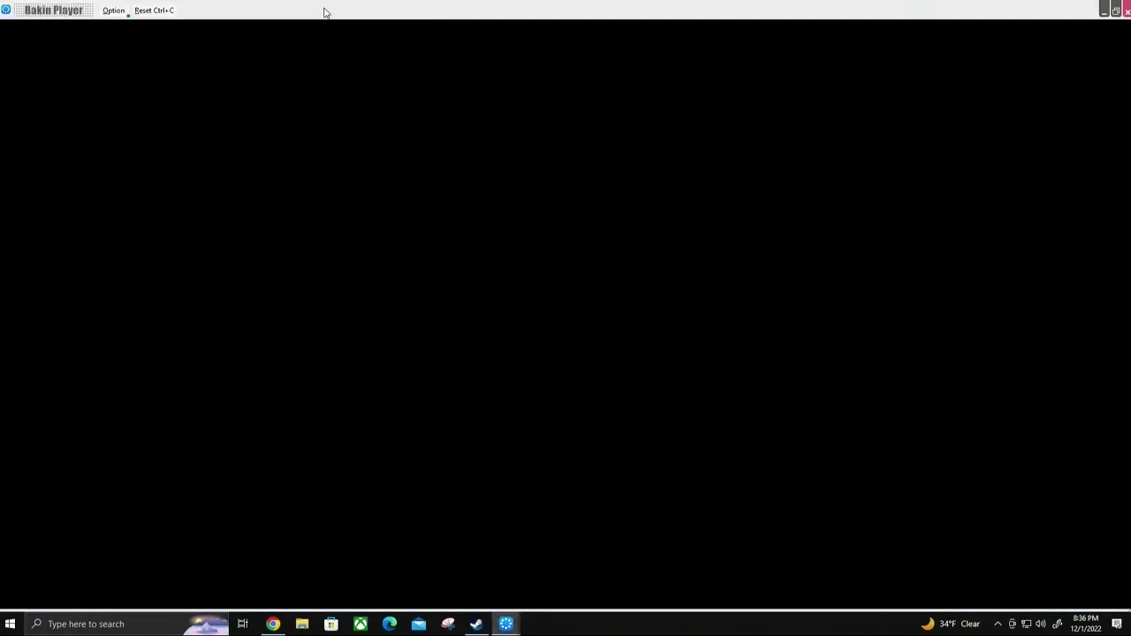
key(Return)
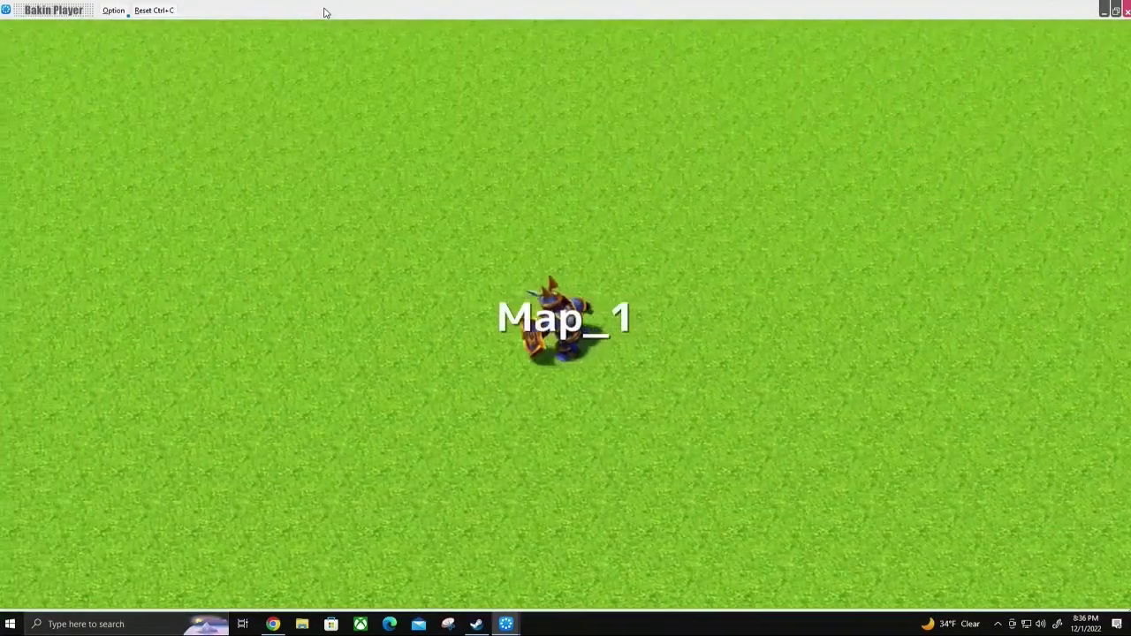
key(Up)
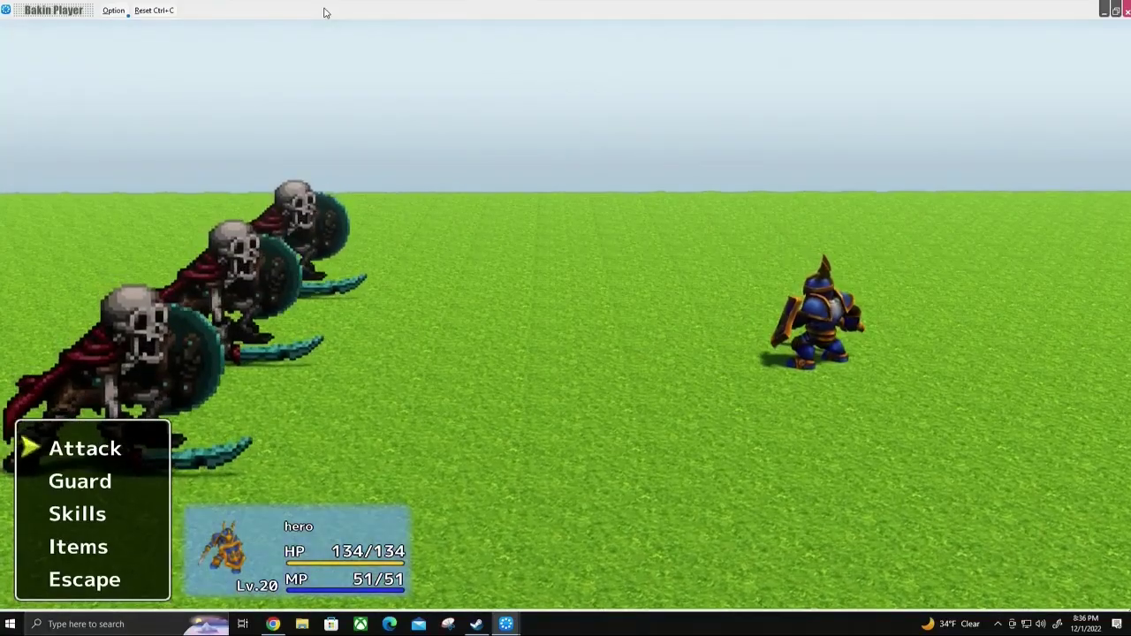
Test the hero's Attack command against the skeleton enemies in the battle.
key(Return)
key(Return)
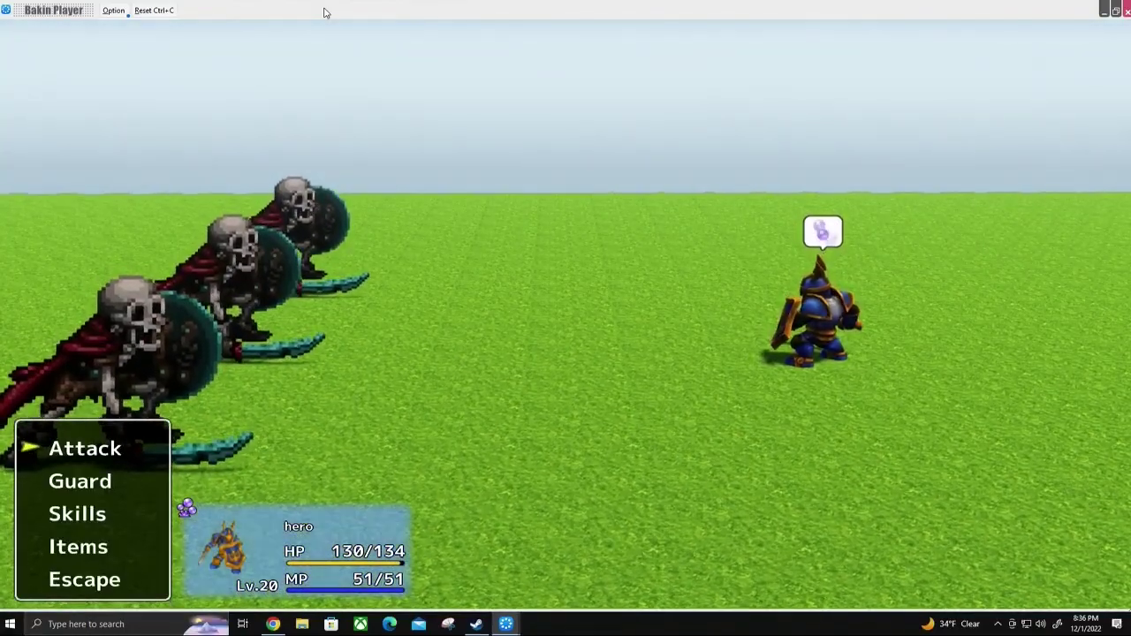
key(Return)
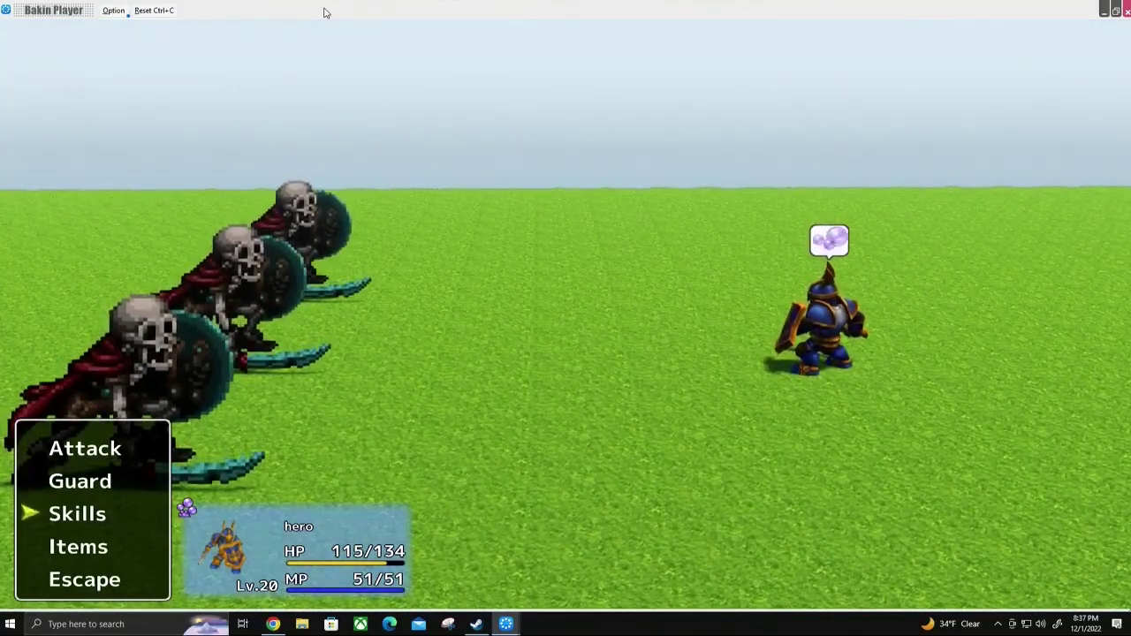
Test the Power Boost skill by using it on the hero.
key(Return)
key(Return)
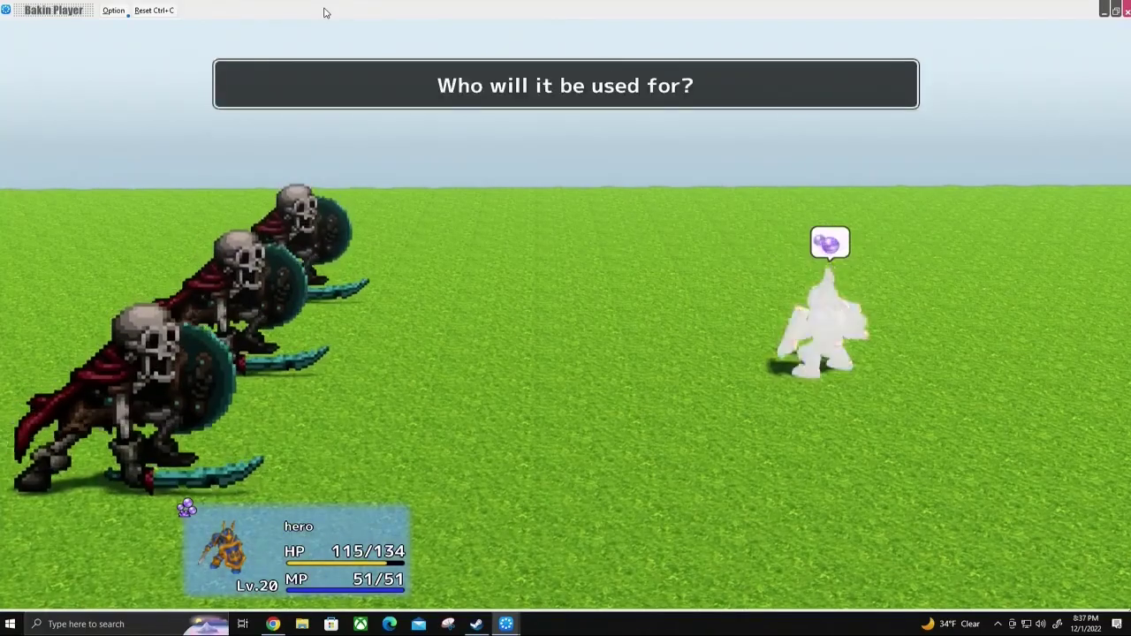
key(Return)
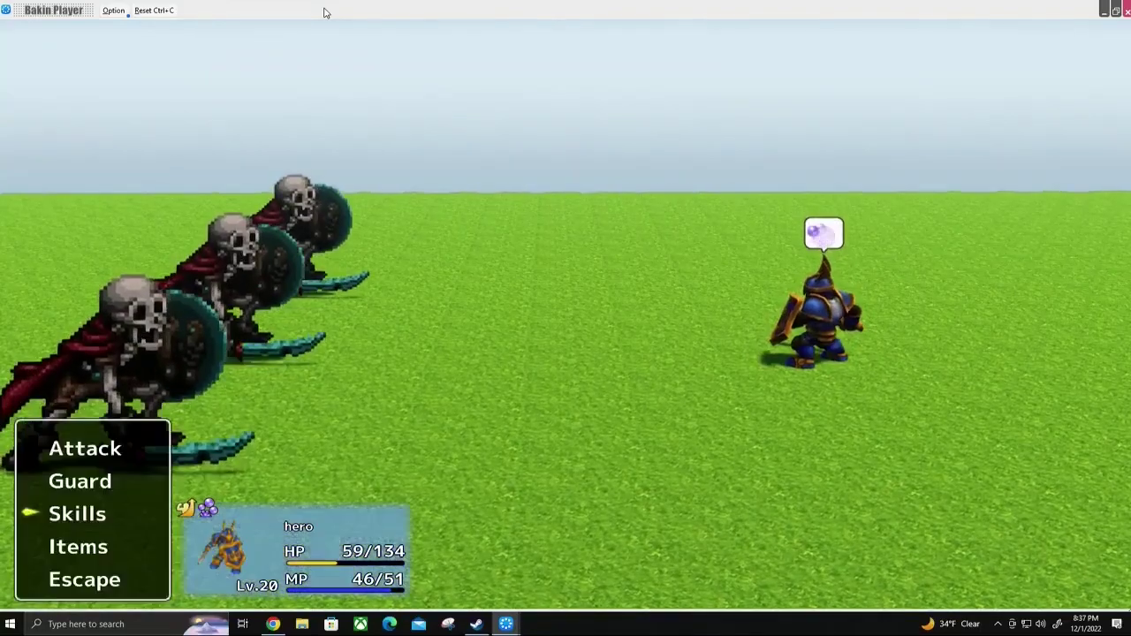
Test the Thunder II skill by having the hero cast it from the learned skills.
key(Up)
key(Return)
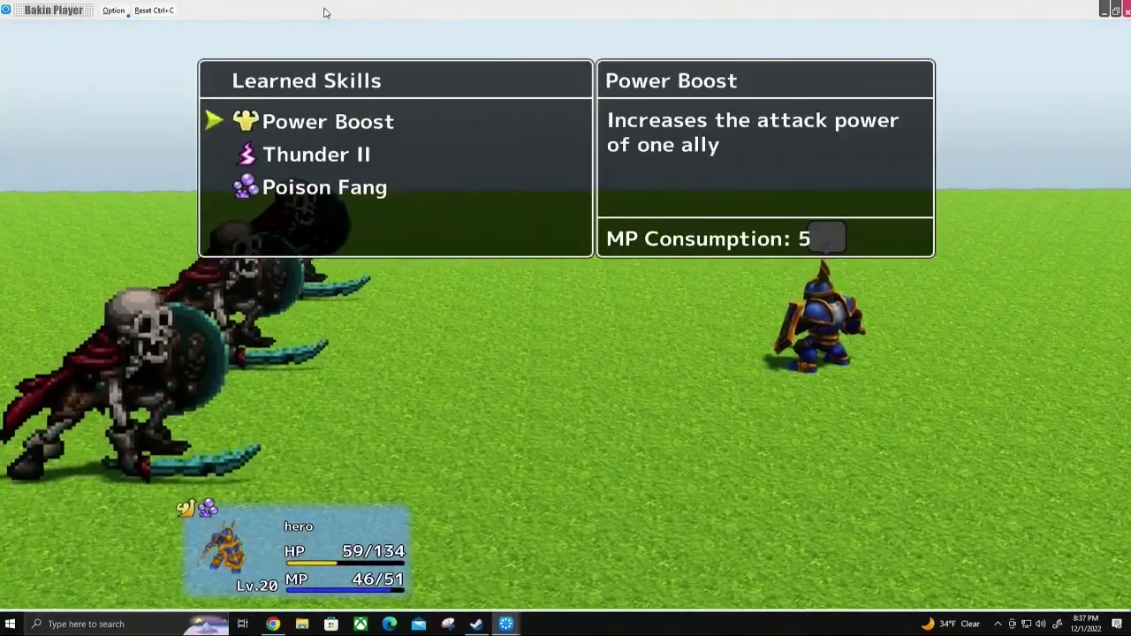
key(Down)
key(Down)
key(Up)
key(Return)
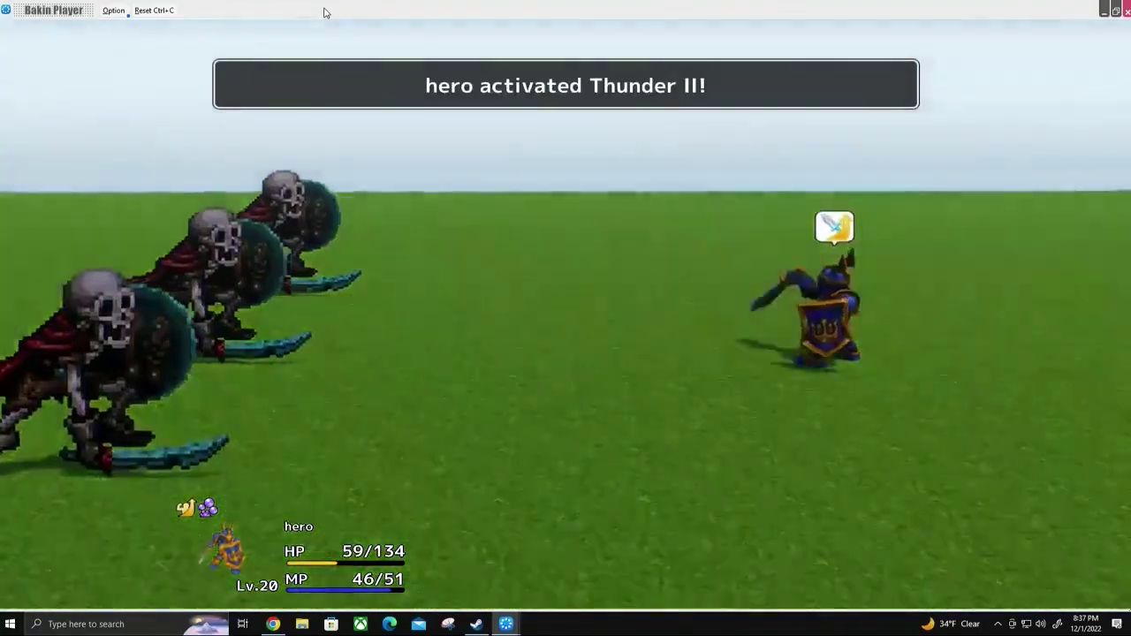